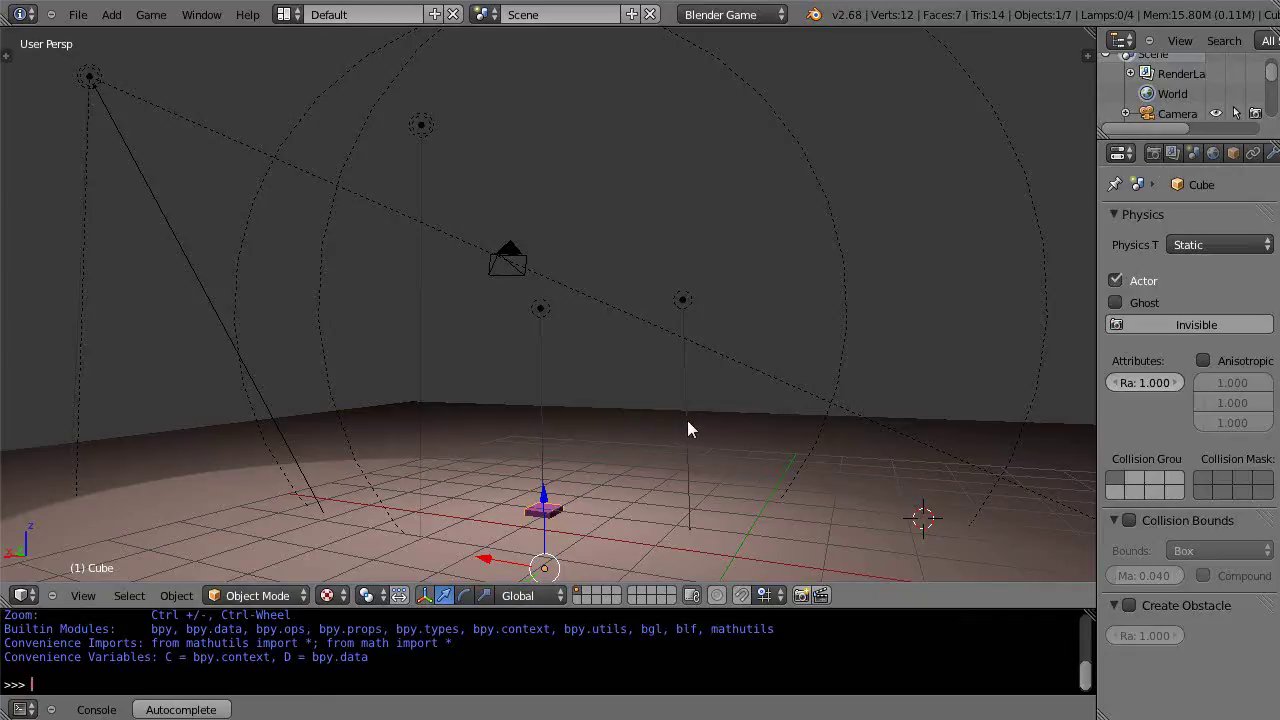
Step: Test-run the game, then show the Game Logic layout with the Logic Editor maximised
key("p")
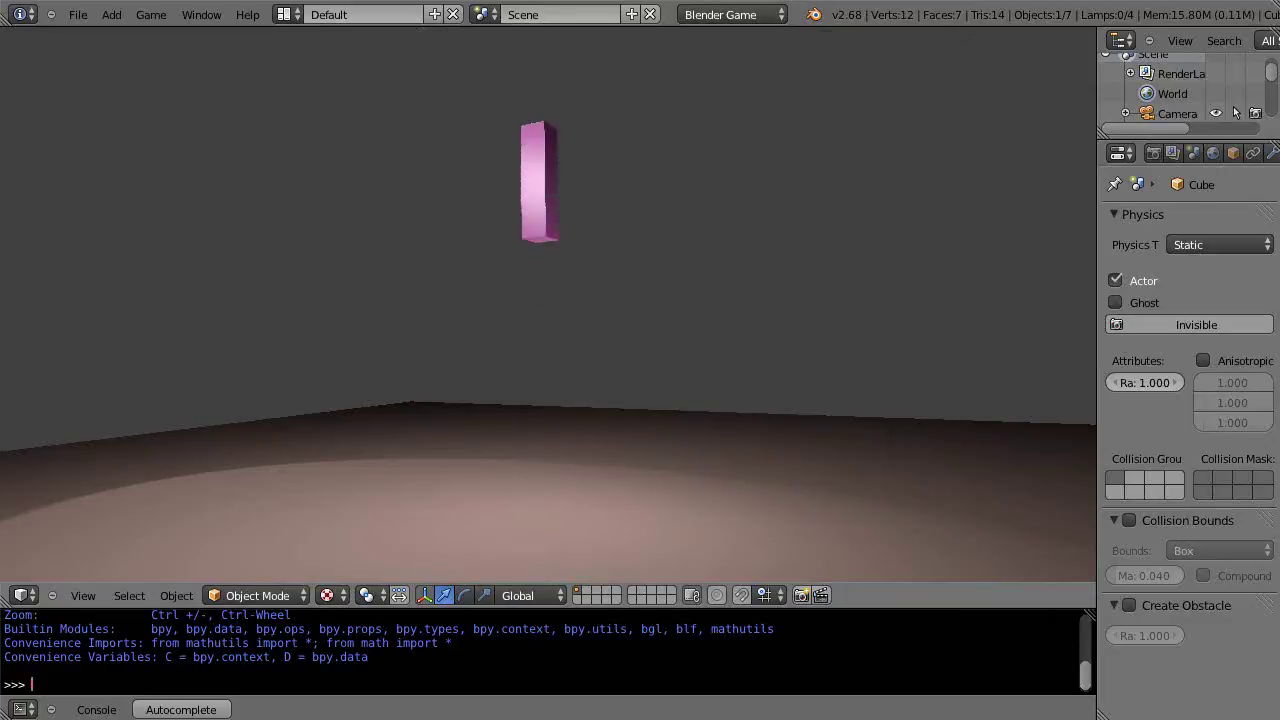
key("Escape")
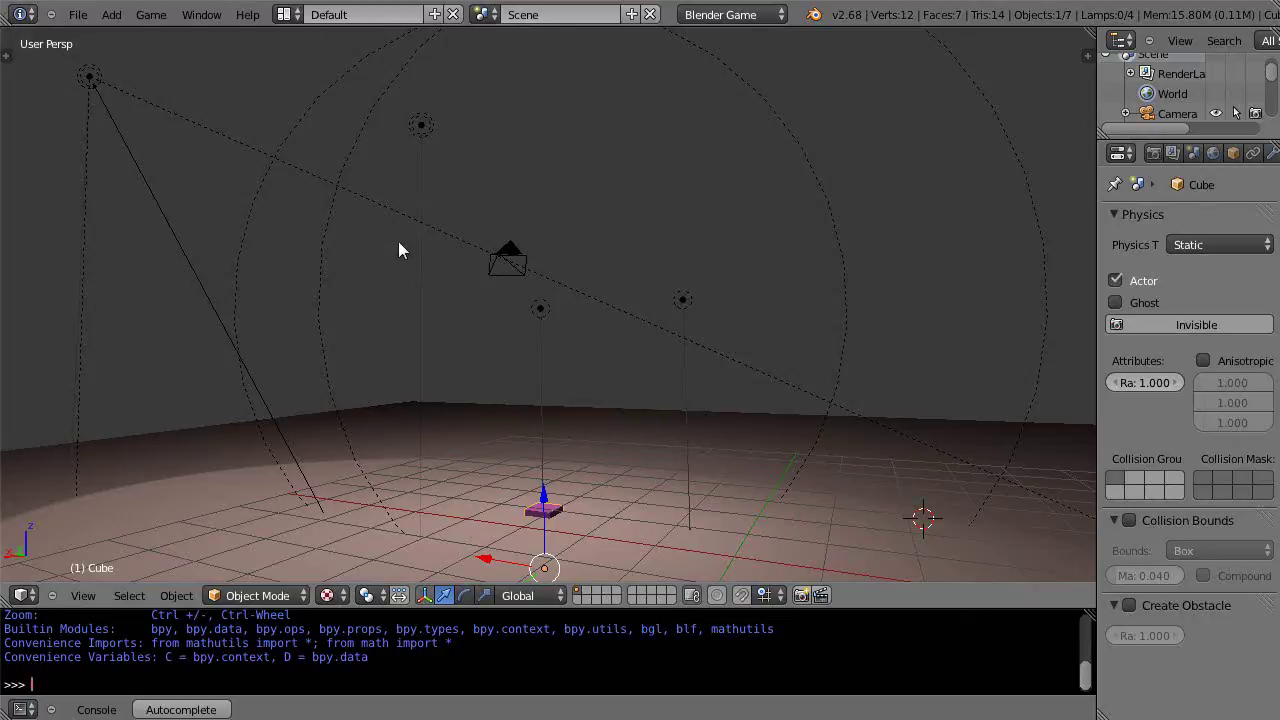
key("ctrl+Right")
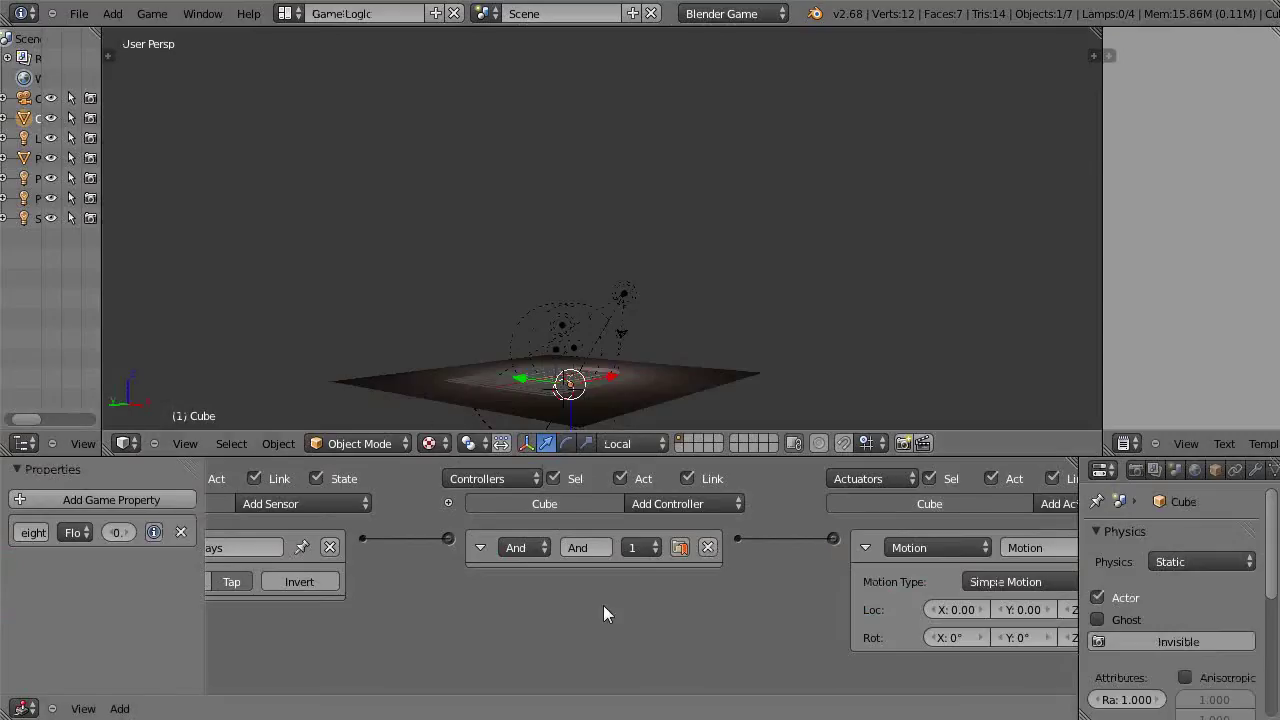
key("ctrl+Up")
middle_click_drag(734, 421, 854, 431)
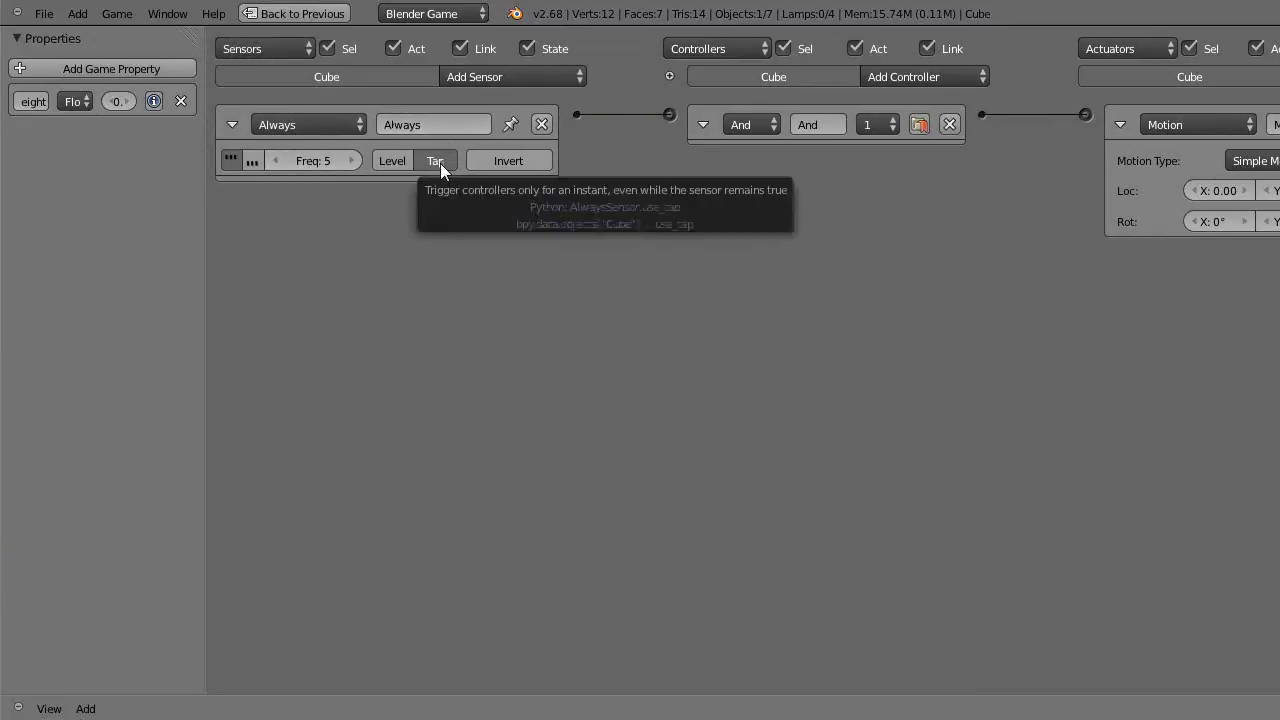
Step: Enable the Always sensor's true-level pulse (Freq 5) and pan to the Motion actuator (Z 0.20)
left_click(233, 161)
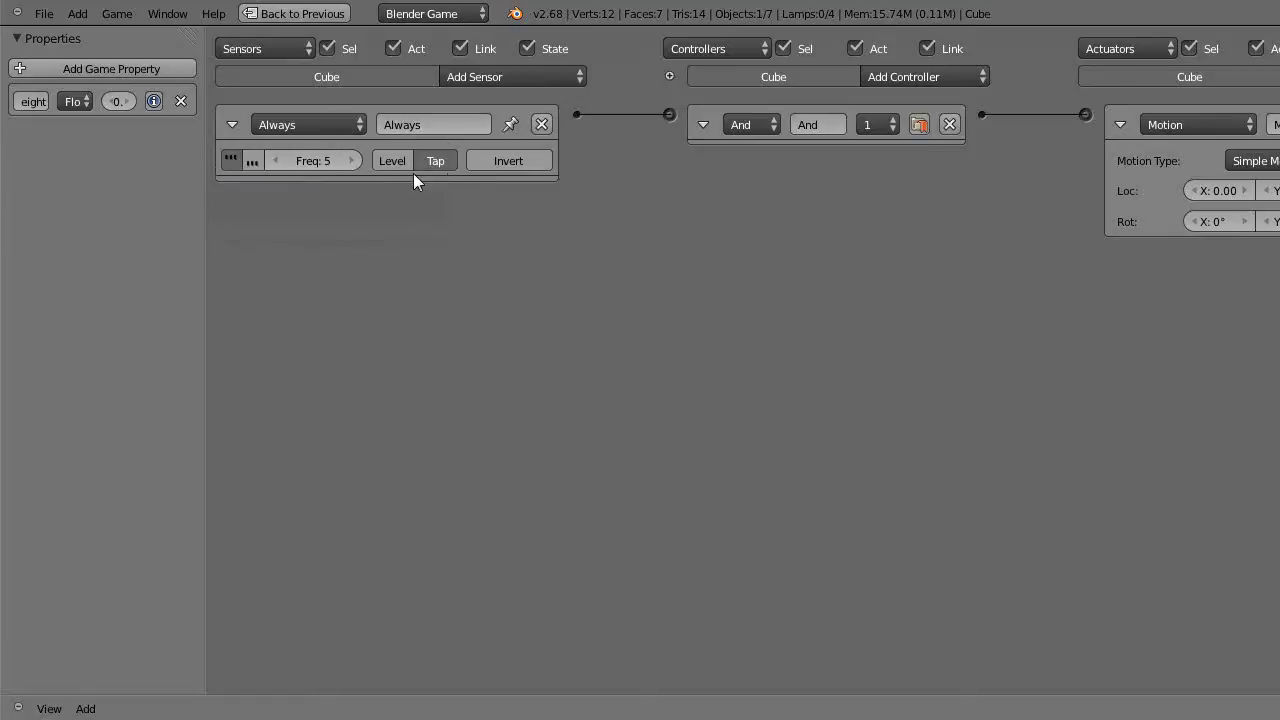
left_click(240, 163)
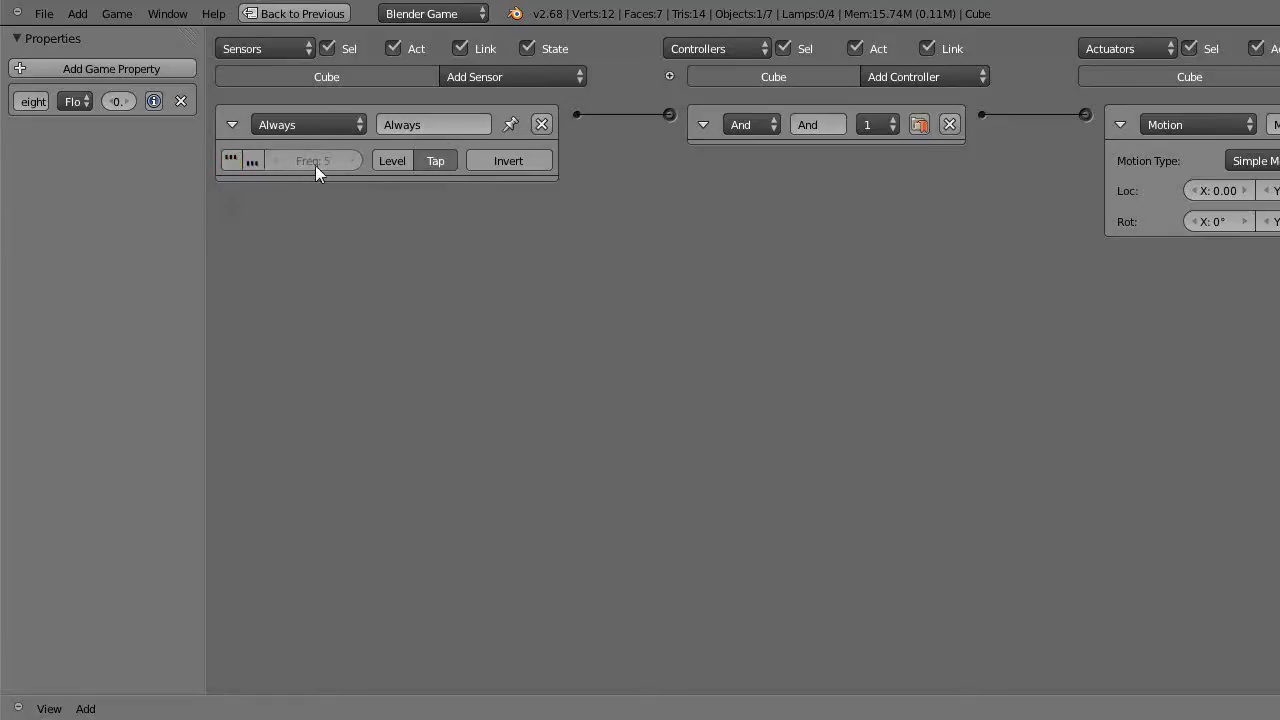
left_click(234, 160)
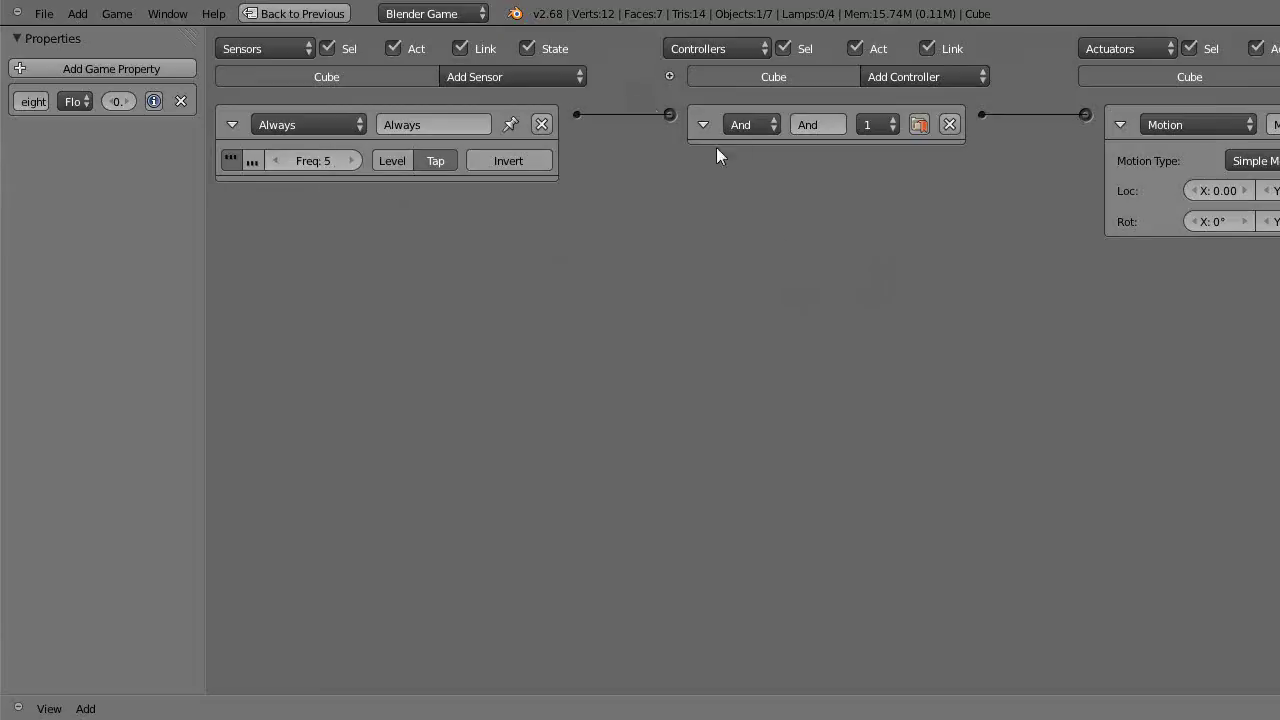
middle_click_drag(800, 326, 621, 330)
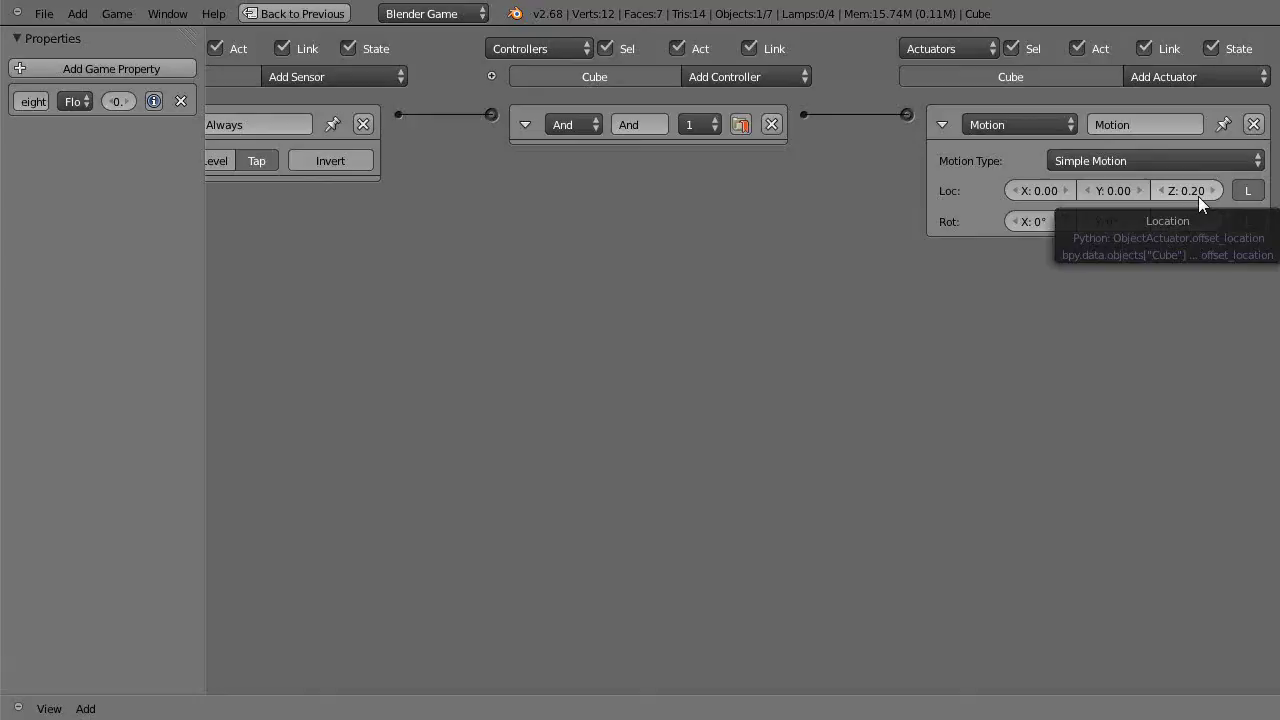
scroll(704, 297, "down", 2)
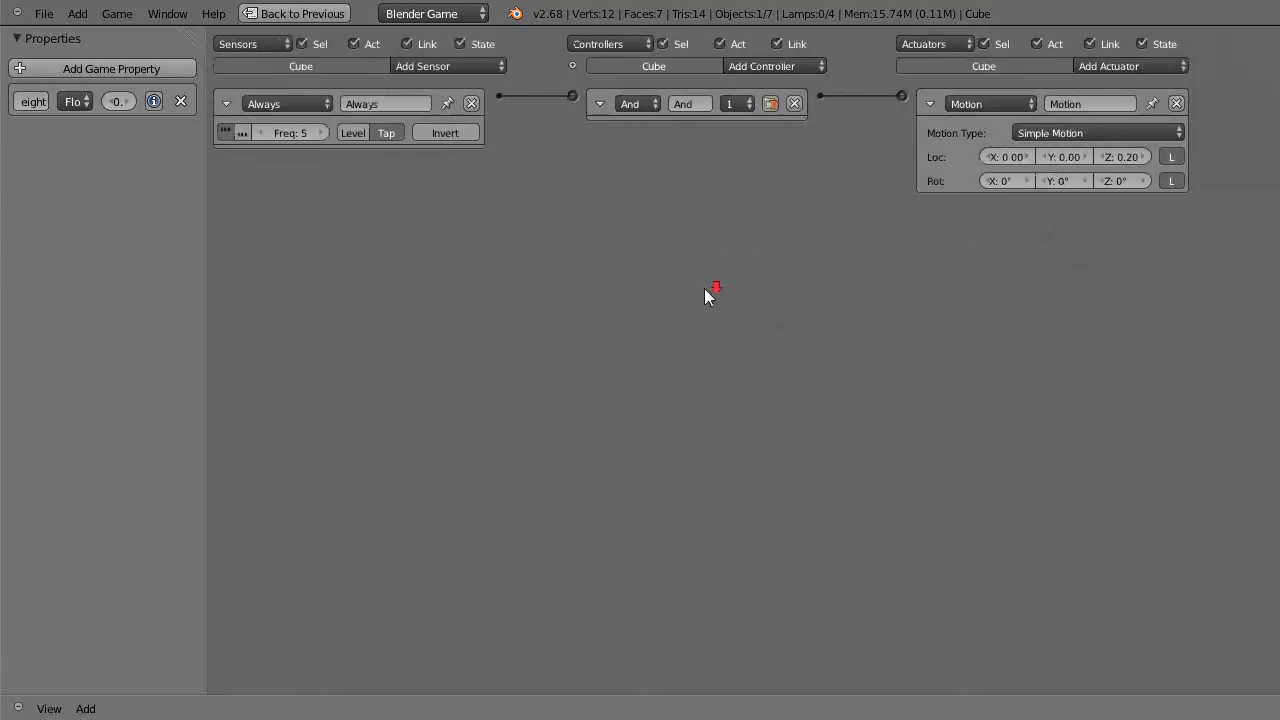
middle_click_drag(697, 292, 1000, 370)
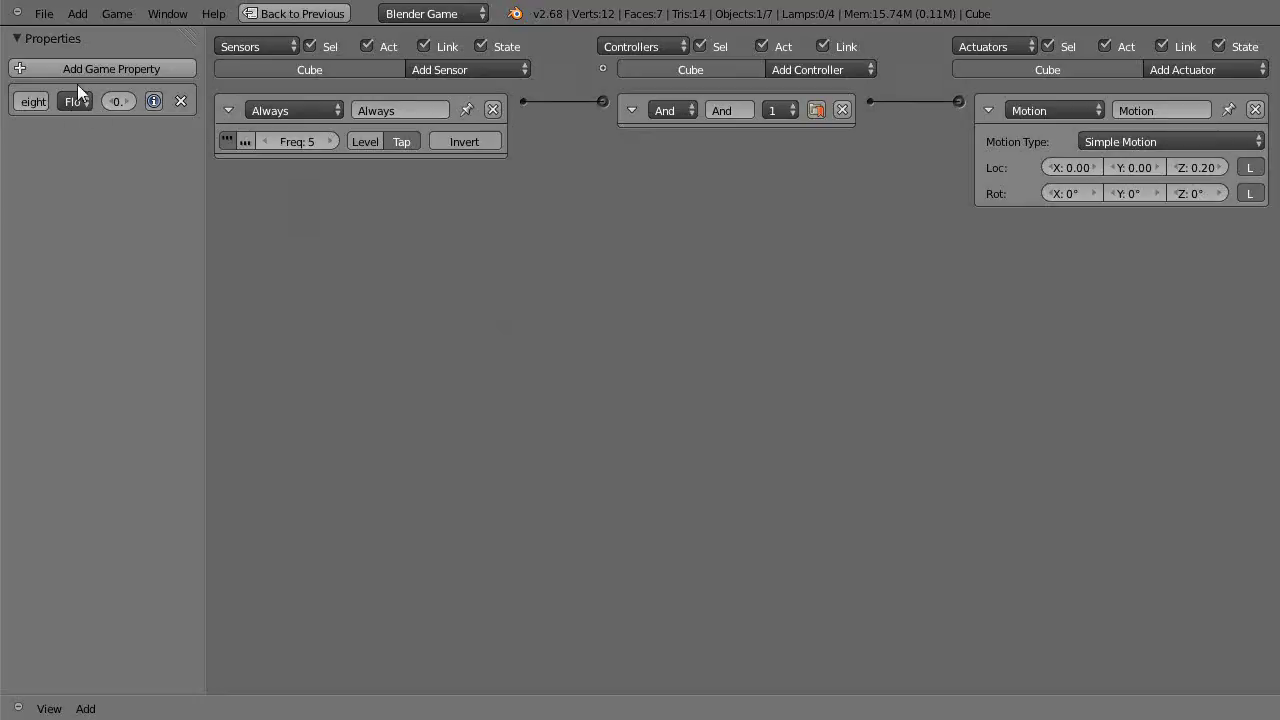
Step: Delete the old game property and add a new one named checkheight
left_click(180, 102)
left_click(141, 69)
left_click(40, 100)
type("che")
type("ck")
type("Heigh")
type("t")
key("Return")
Step: Add a Property sensor and a Property actuator to the cube
left_click(493, 69)
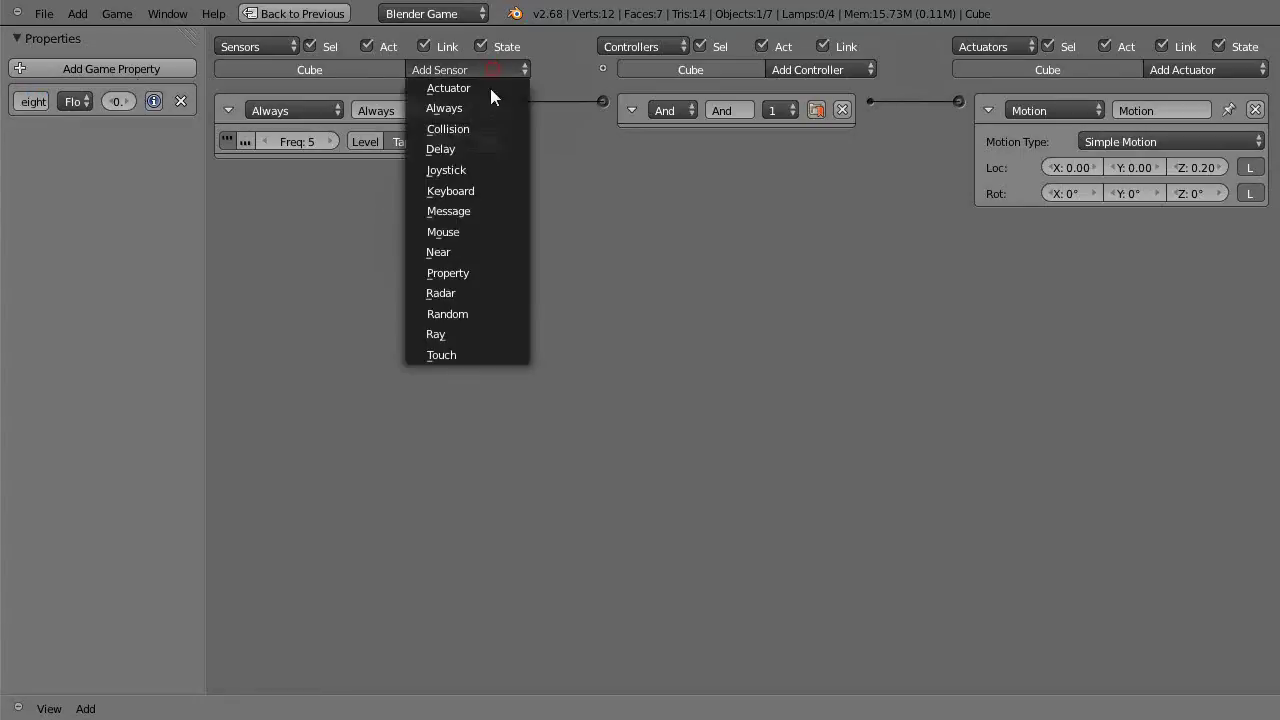
left_click(466, 274)
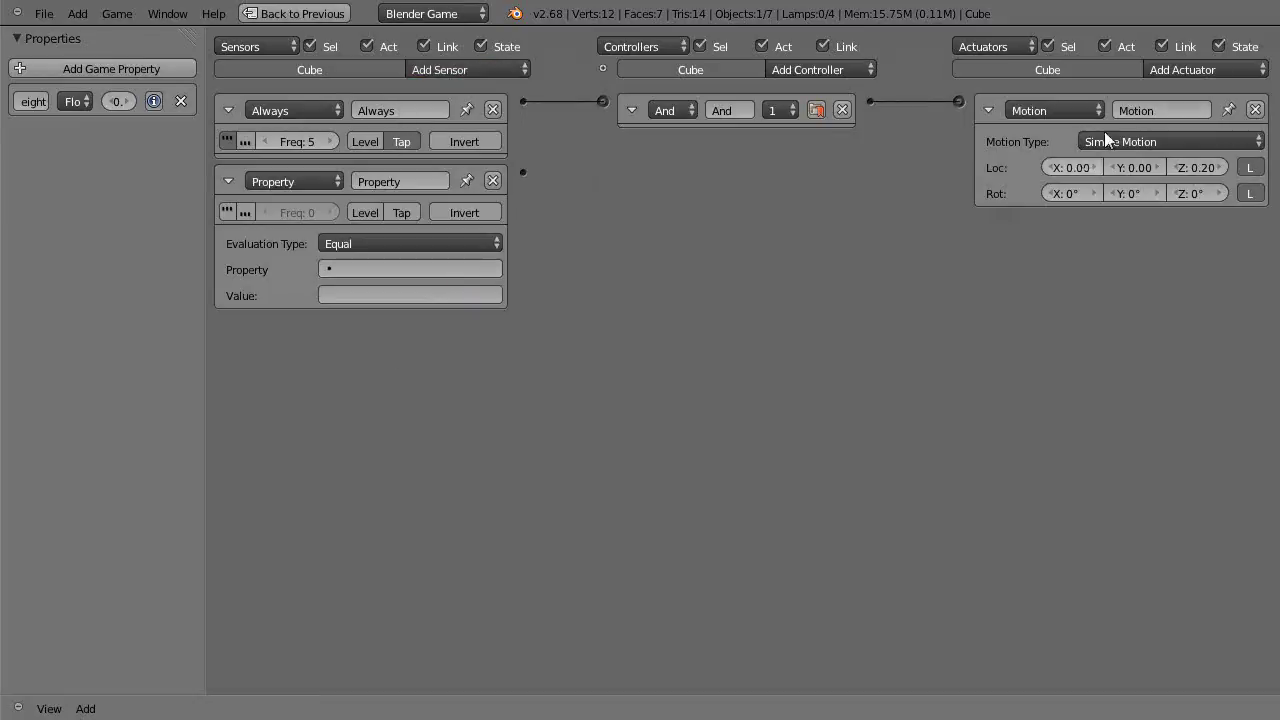
left_click(1180, 70)
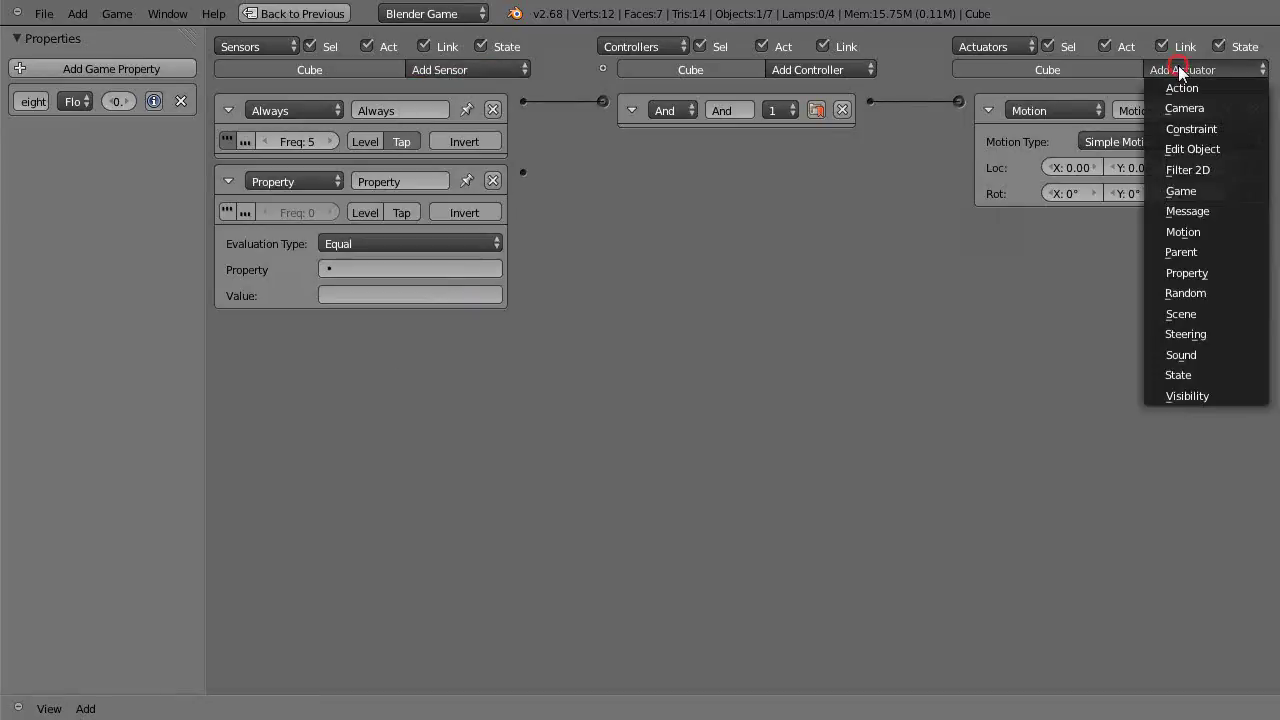
left_click(1186, 276)
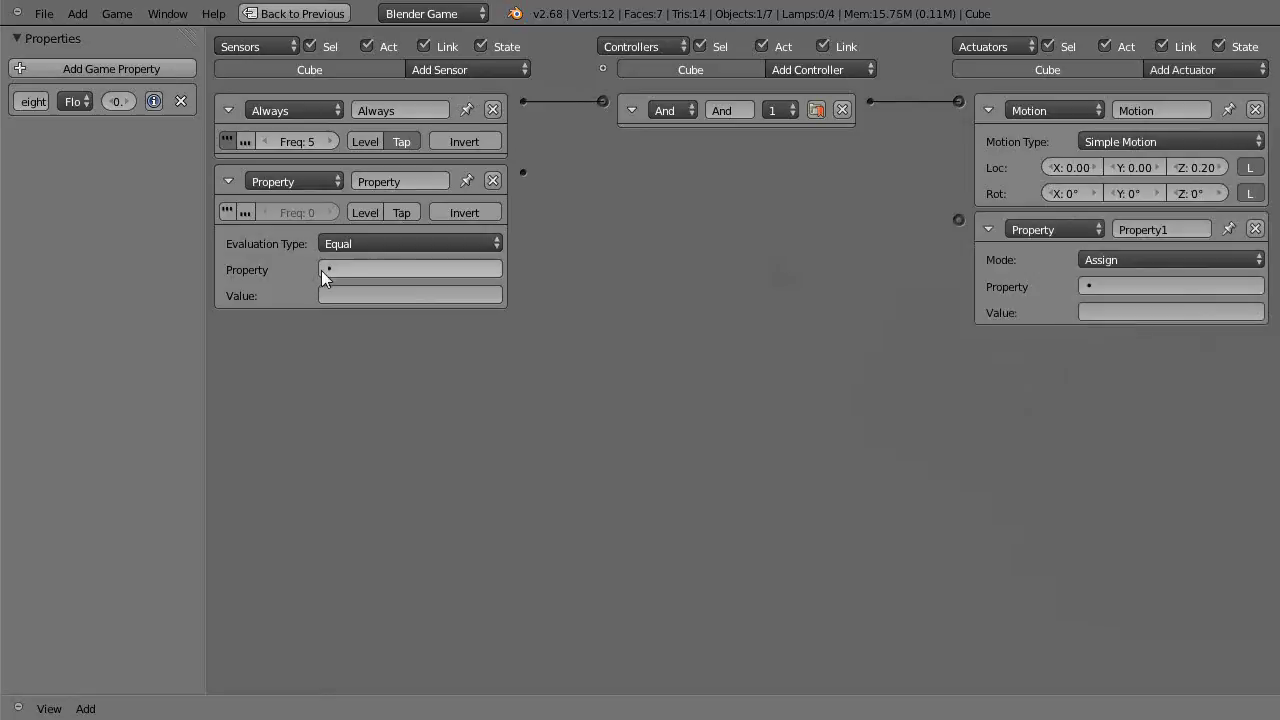
Step: Set the Property sensor to check checkheight equals 10, with true-level pulse enabled
left_click(368, 270)
left_click(352, 296)
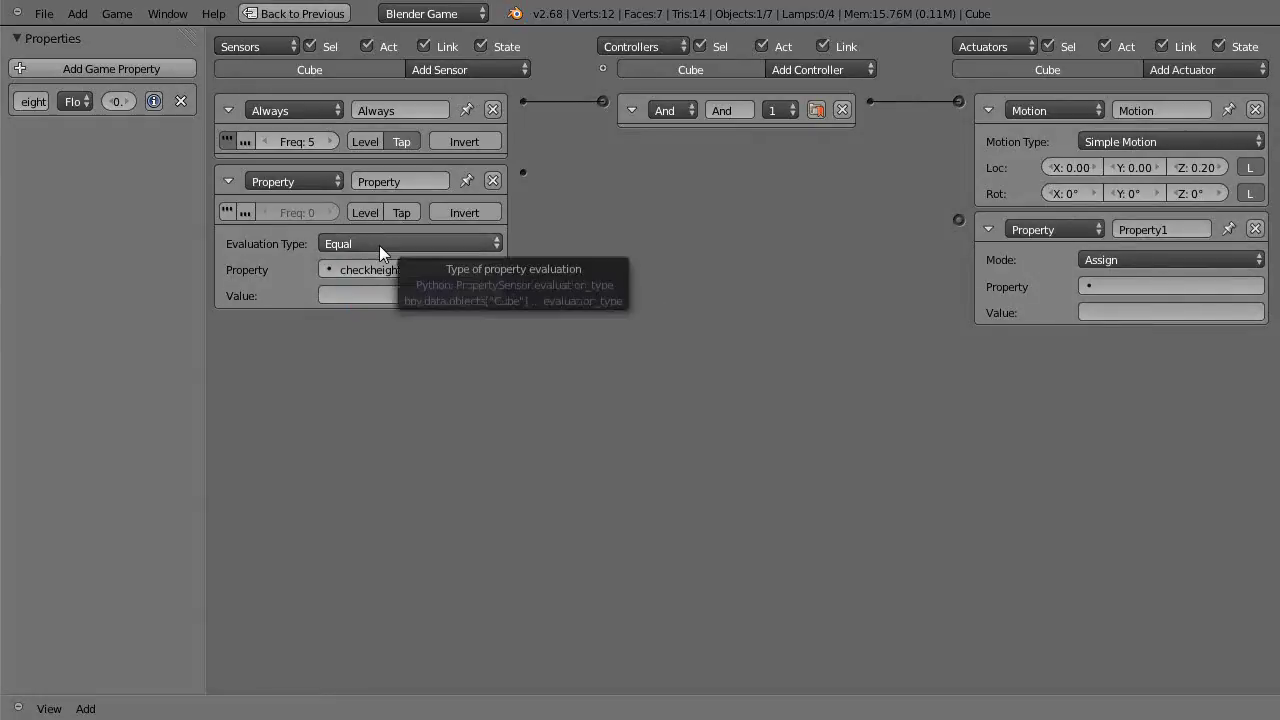
left_click(370, 297)
type("10")
key("Return")
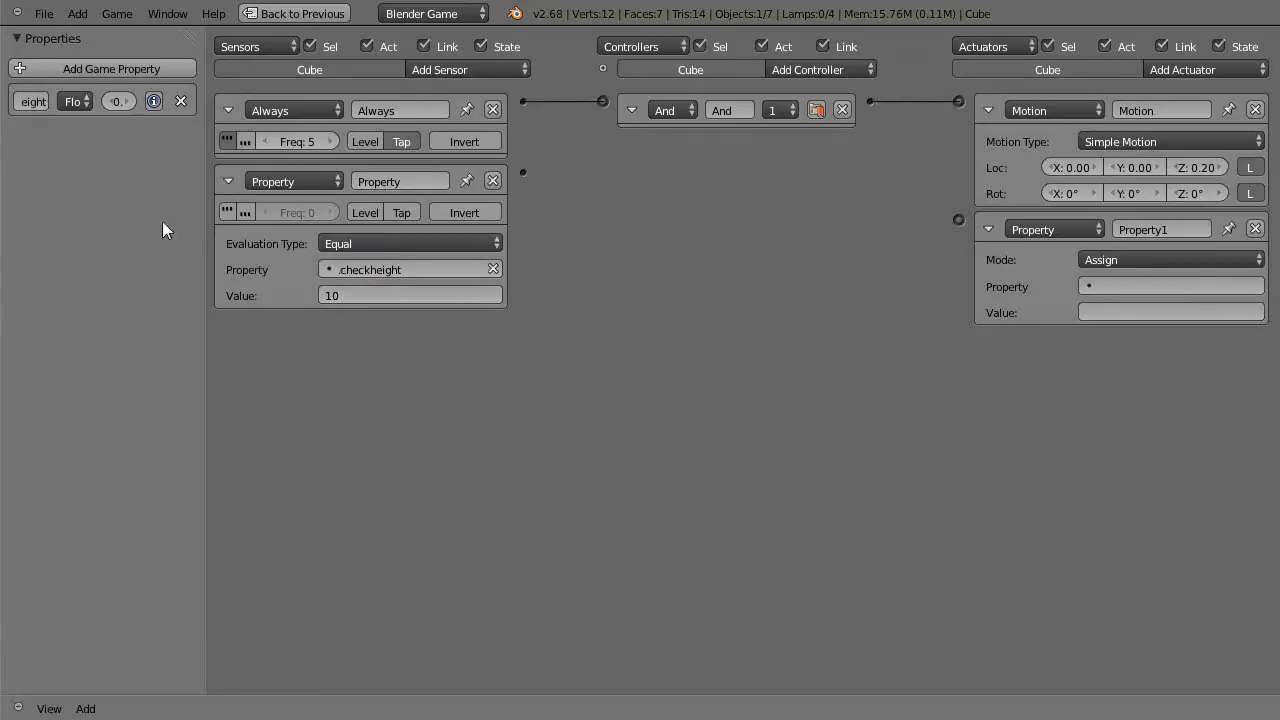
left_click(228, 212)
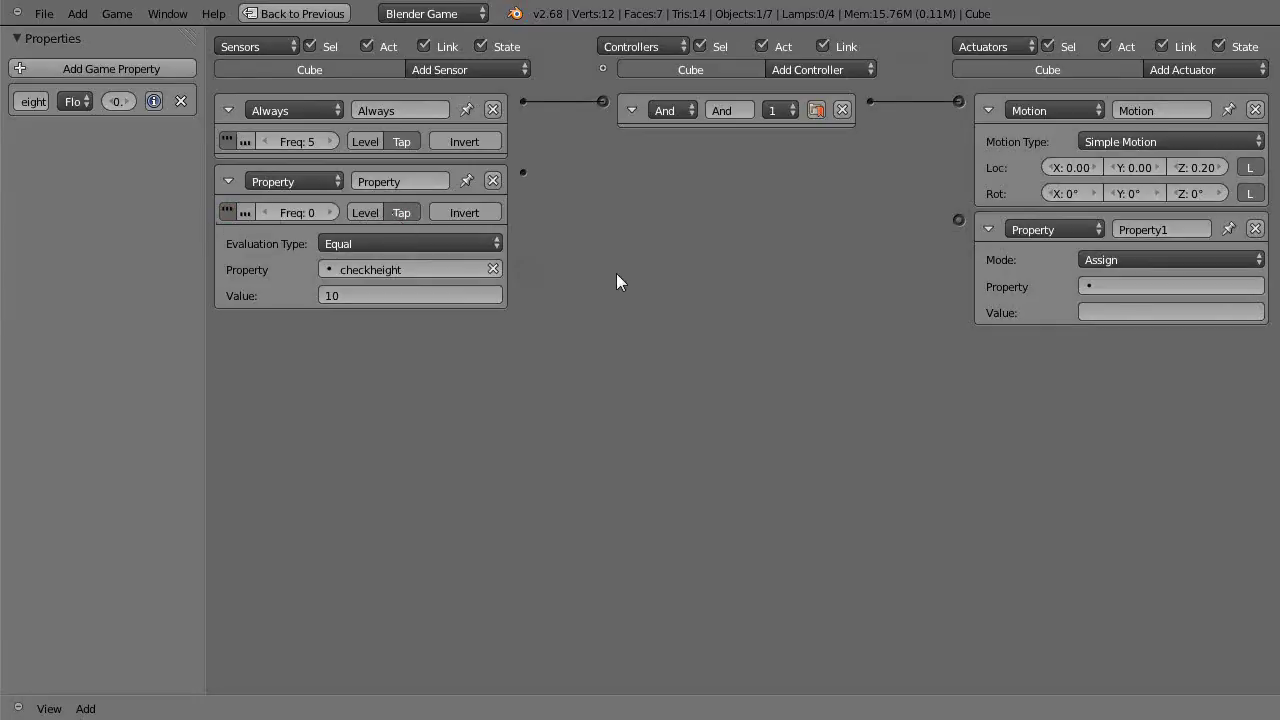
Step: Set the Property actuator to Add 1 to checkheight and wire it to the And controller
left_click(1147, 287)
left_click(1130, 312)
left_click(1130, 312)
left_click(1151, 262)
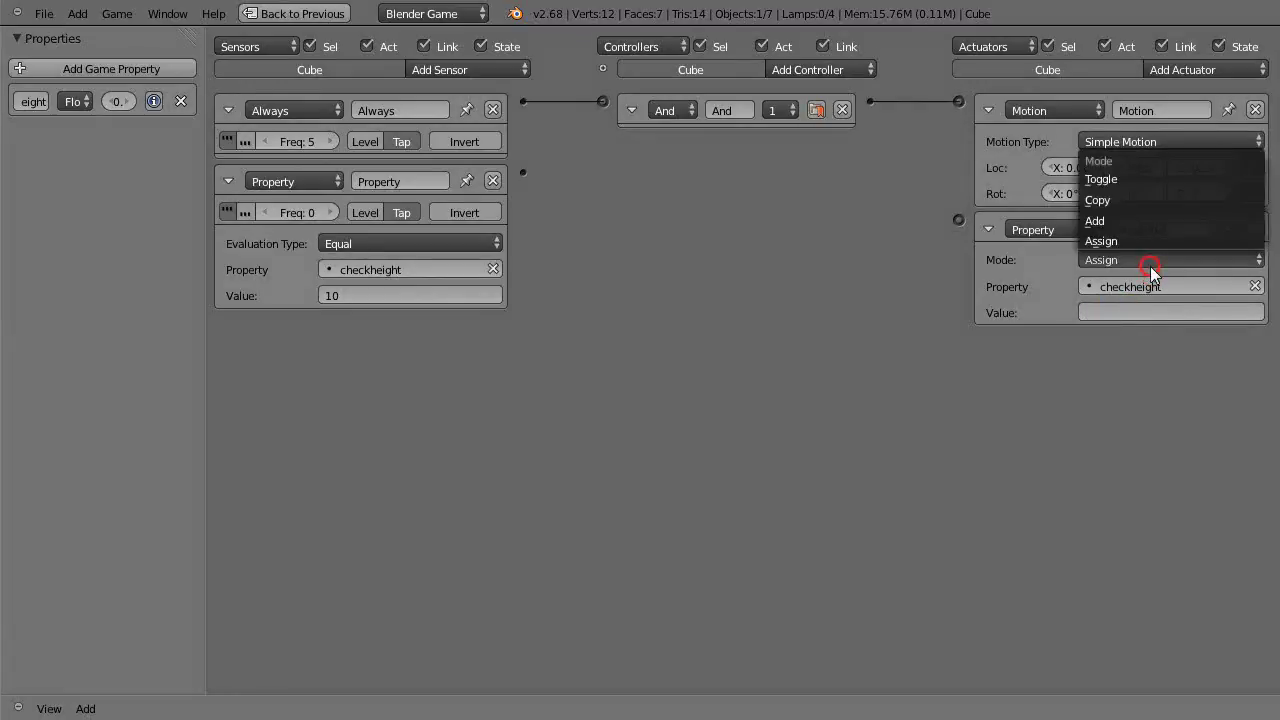
left_click(1117, 214)
left_click(1120, 312)
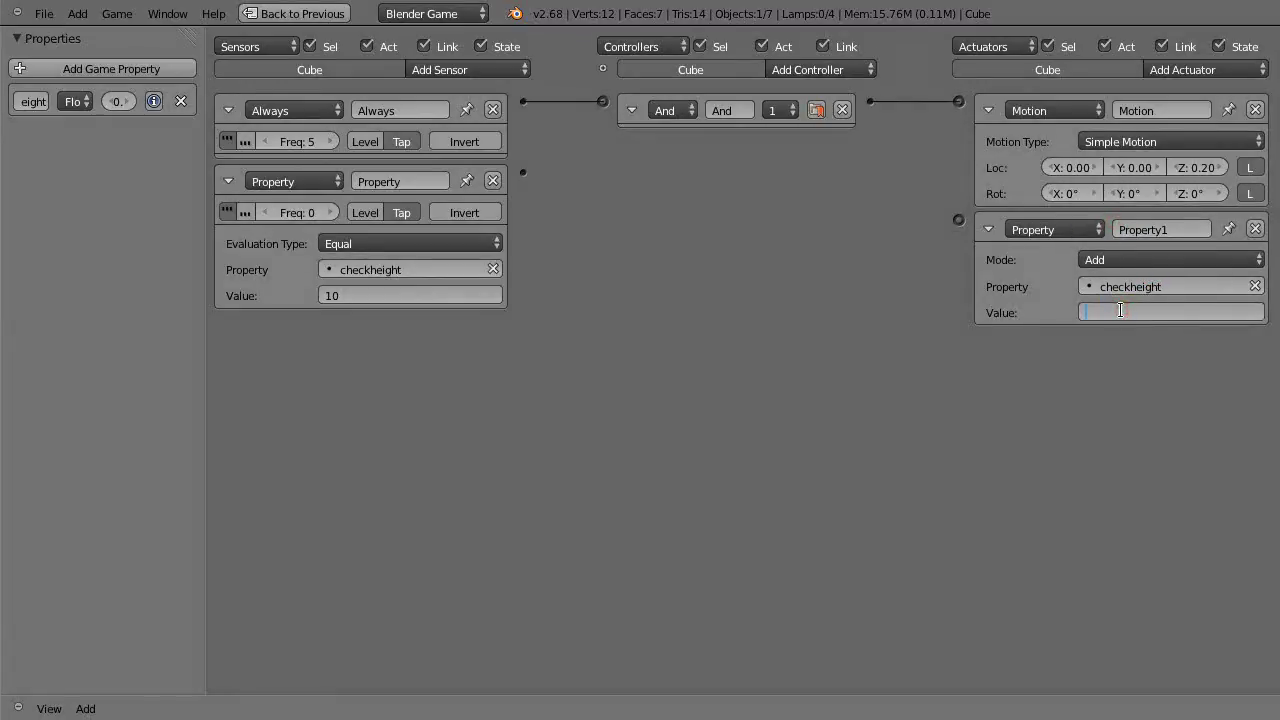
type("1")
key("Return")
left_click_drag(870, 101, 958, 230)
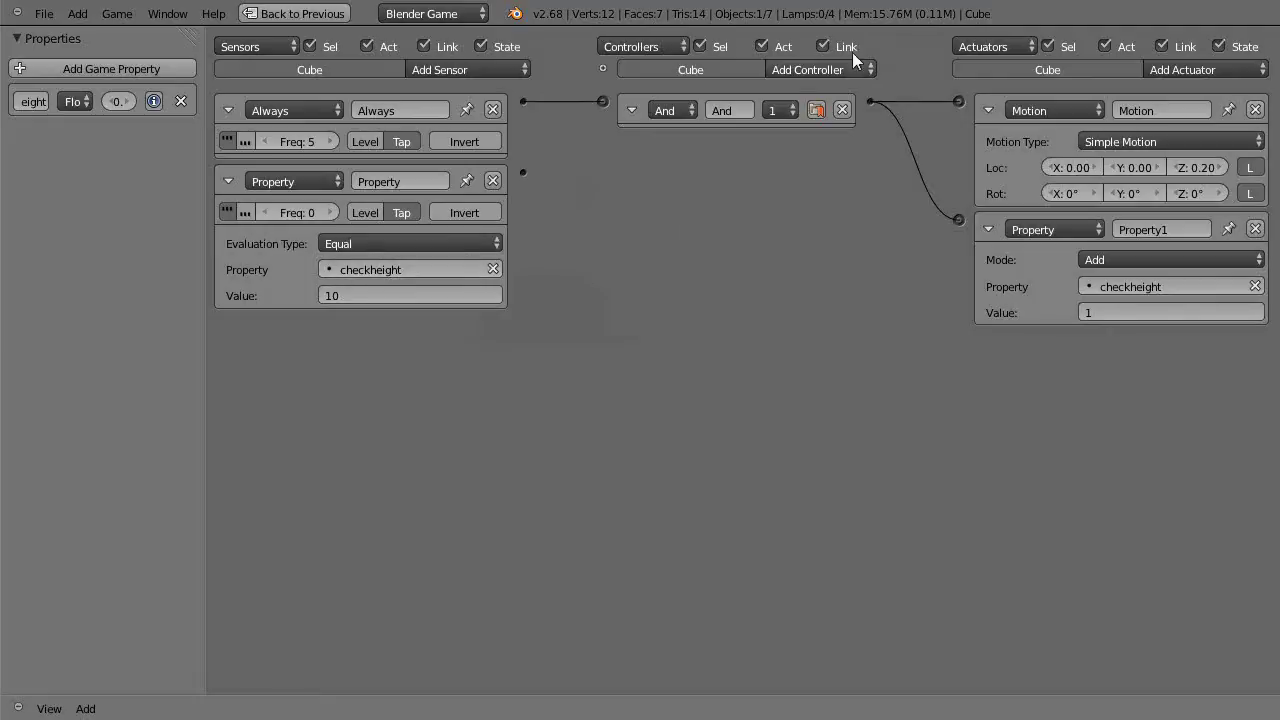
Step: Add a second Motion actuator linked from the Property sensor, with Loc Z set to -2
left_click(1168, 68)
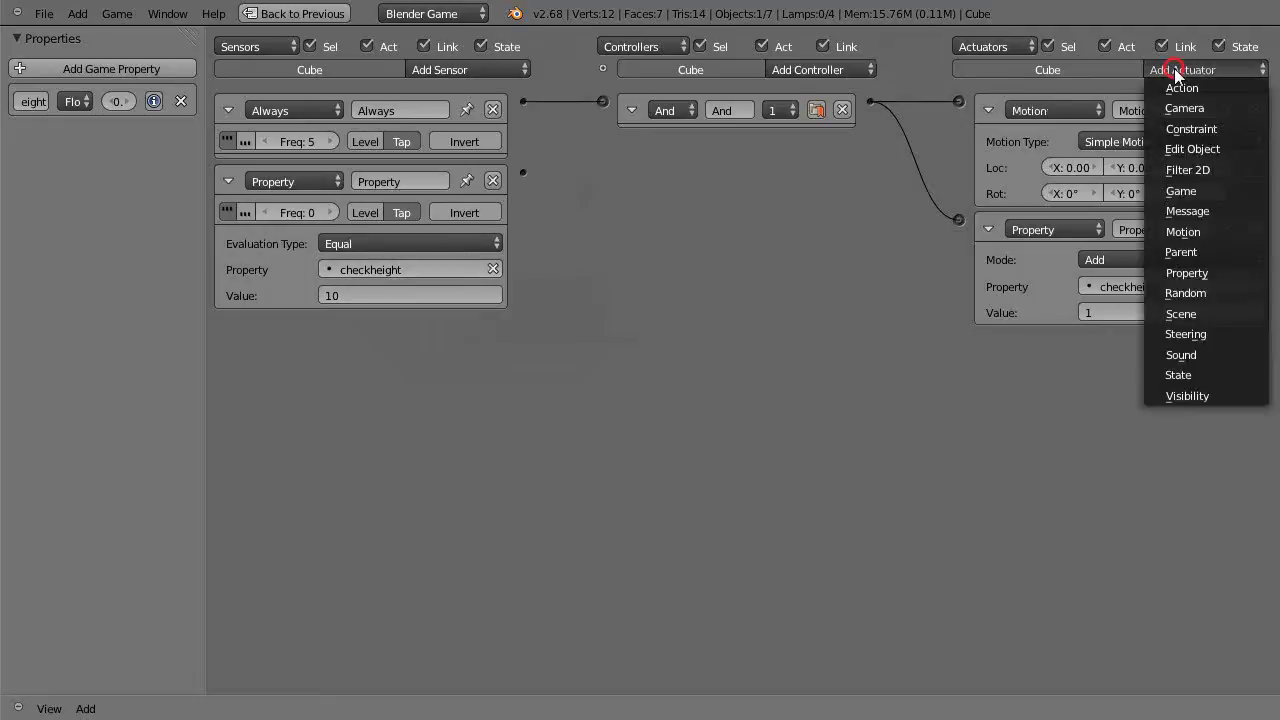
left_click(1197, 234)
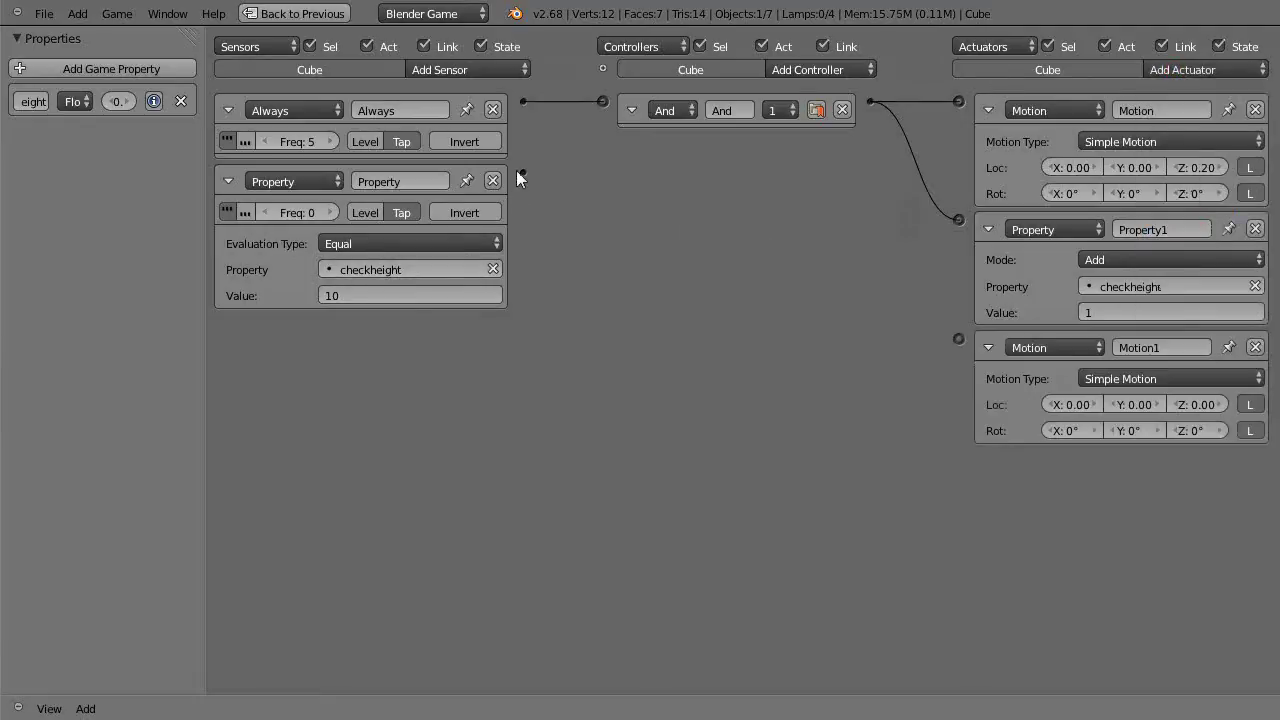
left_click_drag(523, 171, 957, 340)
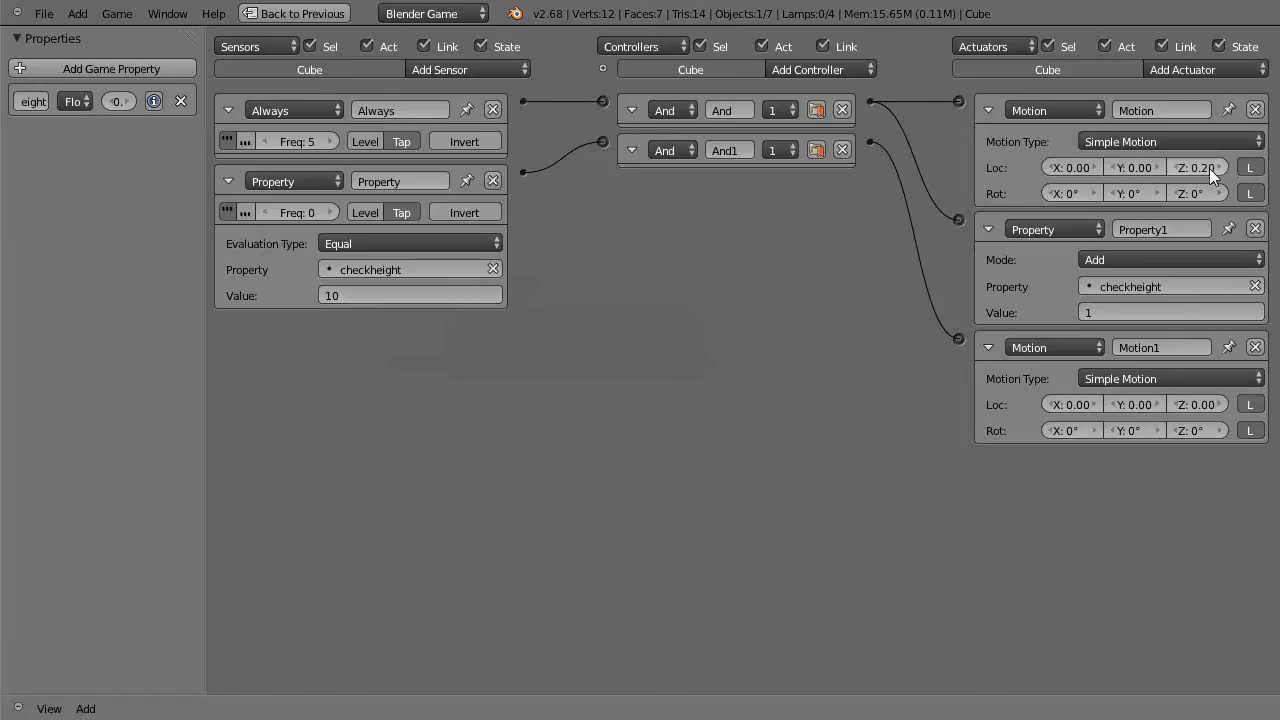
left_click(1199, 406)
key("BackSpace")
type("-2")
key("ctrl+Up")
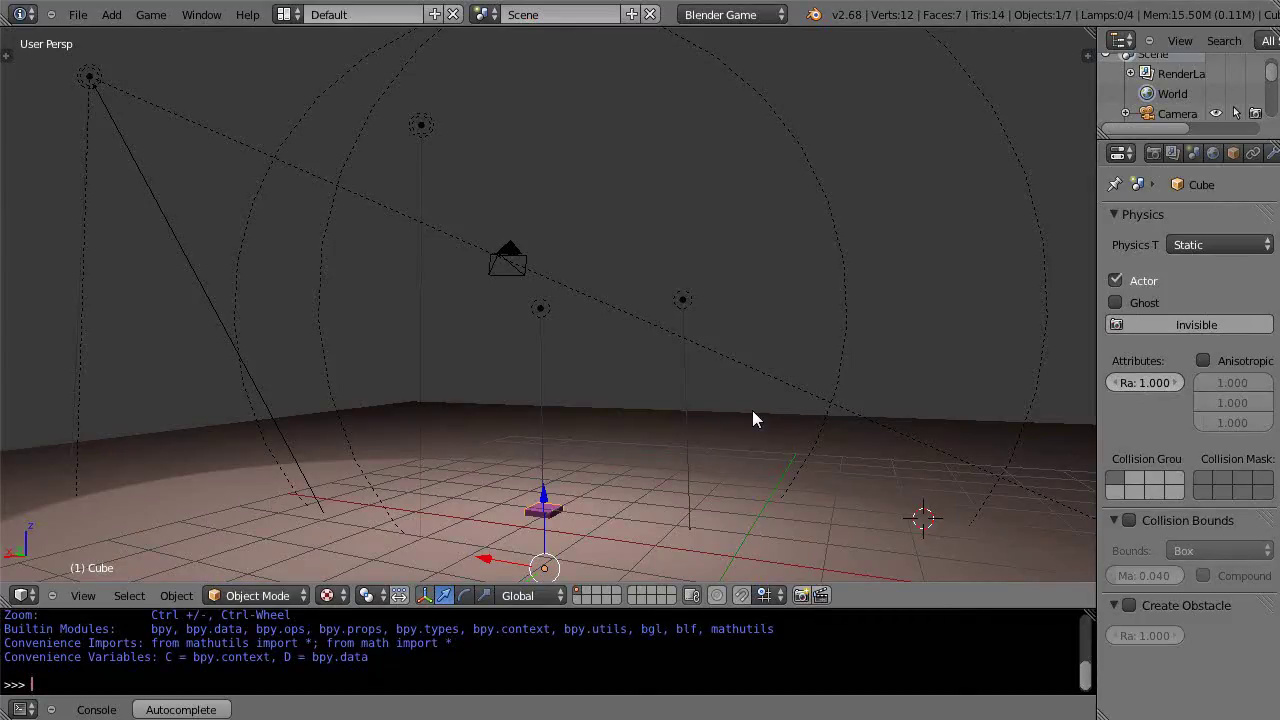
key("p")
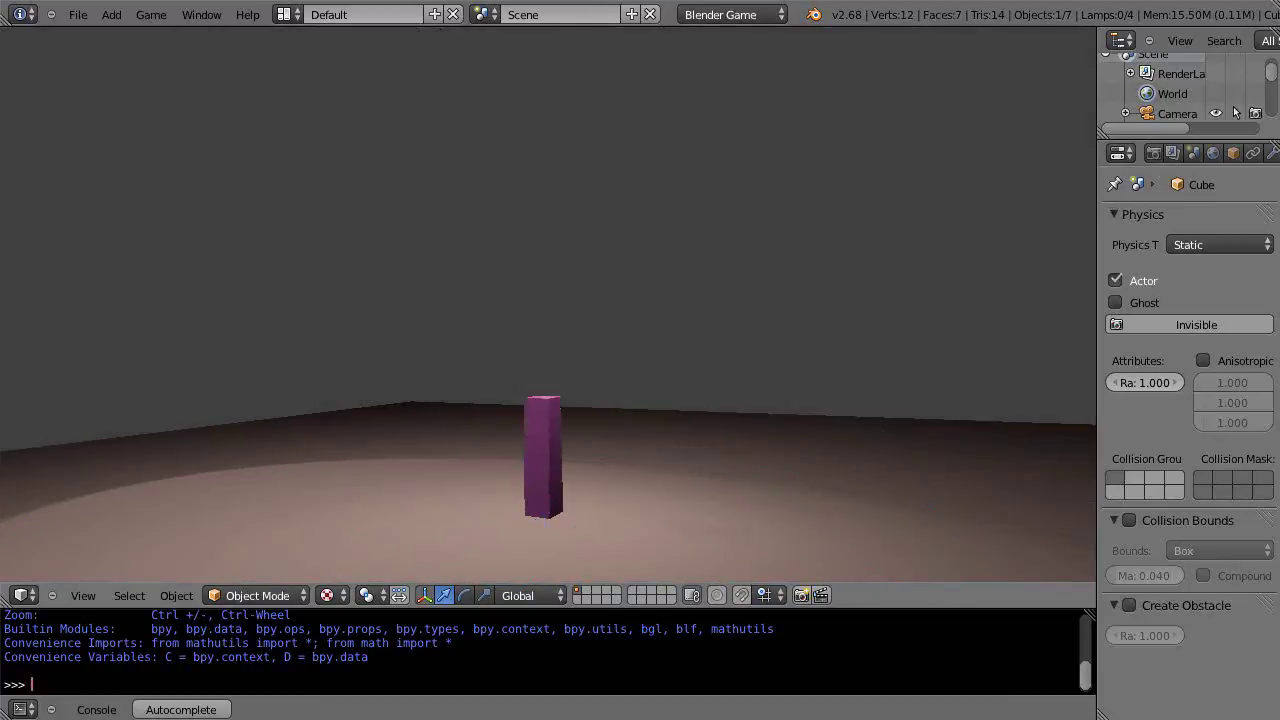
key("Escape")
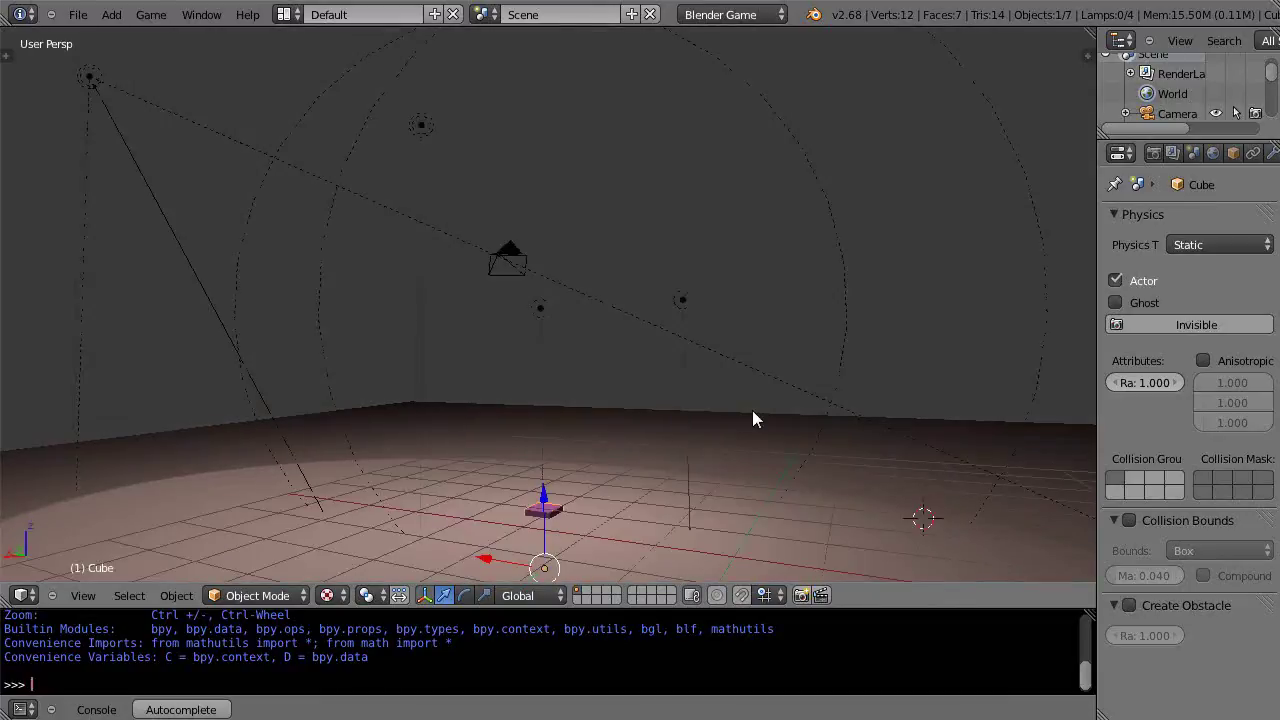
Step: In the maximised Logic Editor, set the Property sensor's pulse frequency to 5
key("ctrl+Right")
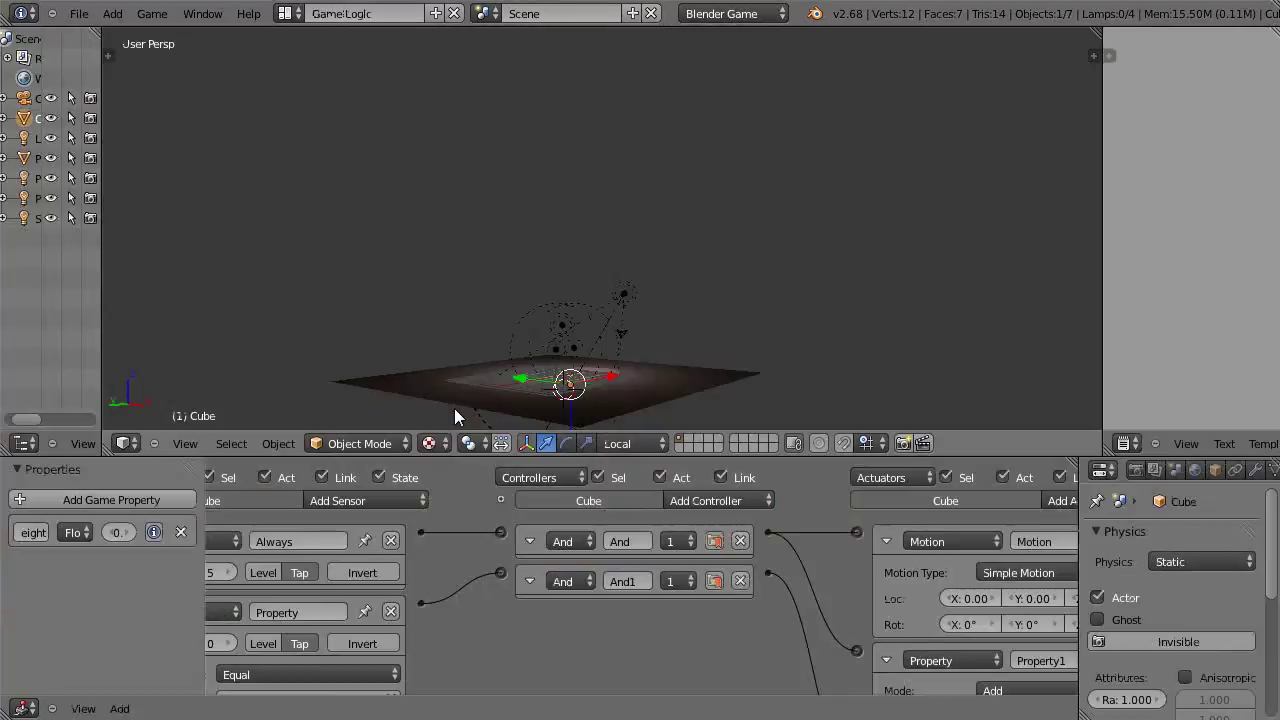
key("ctrl+Up")
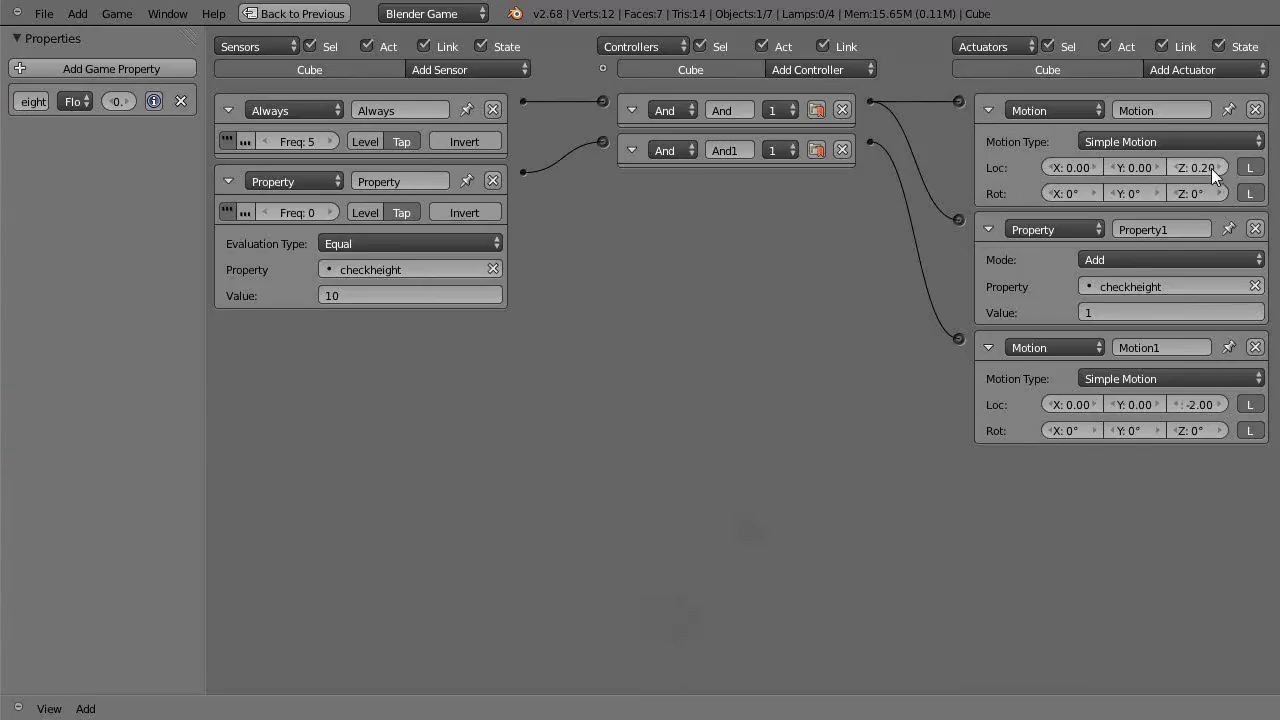
scroll(560, 370, "up", 1)
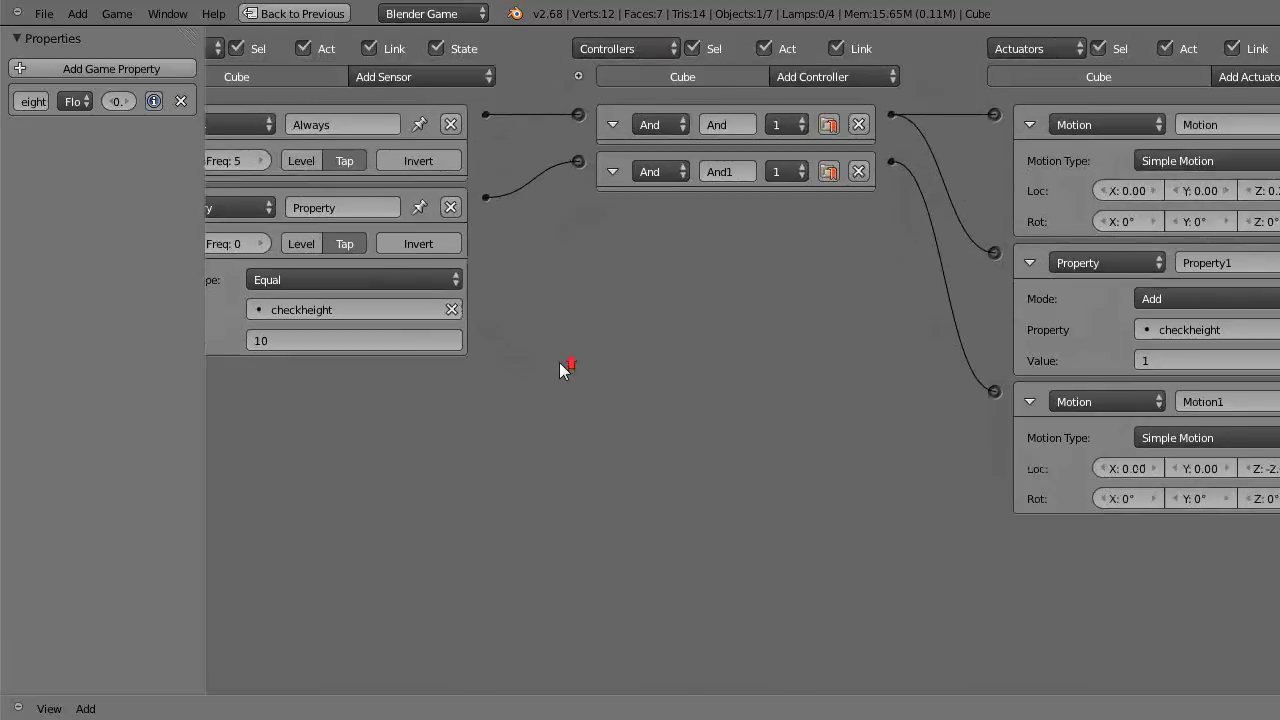
scroll(563, 368, "down", 1)
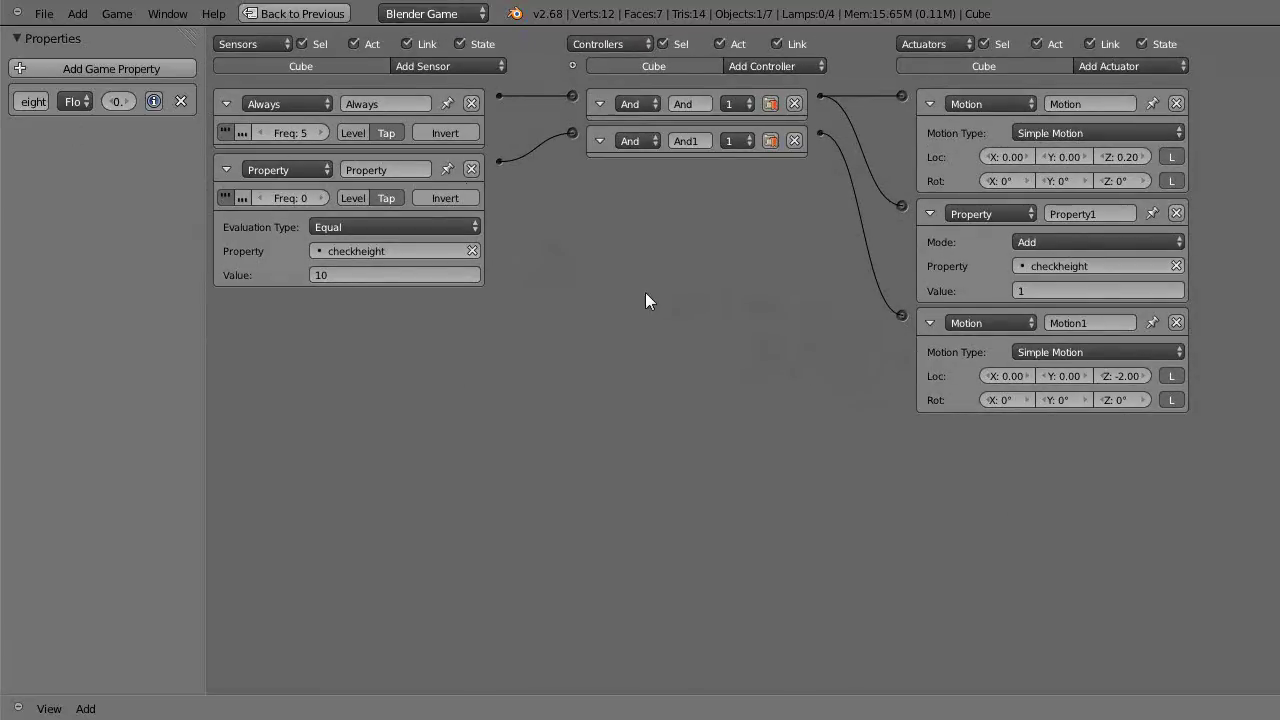
left_click(305, 198)
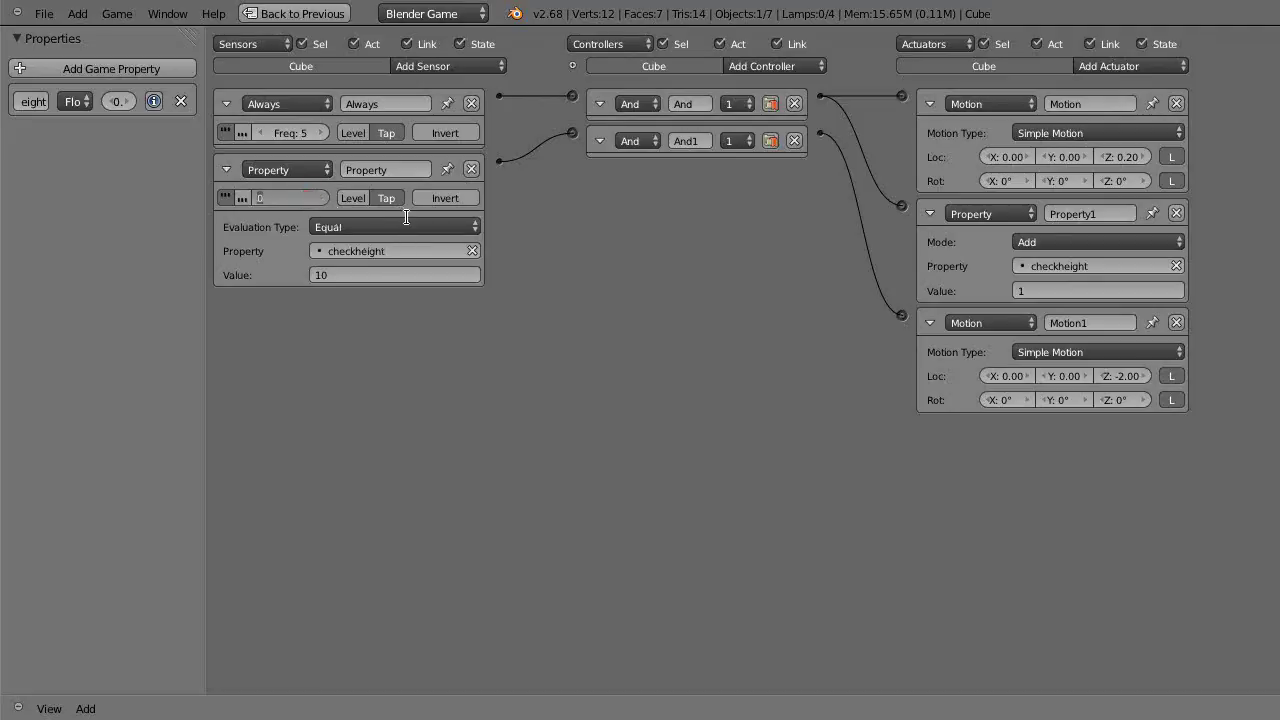
type("5")
key("Return")
Step: Restore the normal layout and run the game twice to watch the pillar rise
key("ctrl+Up")
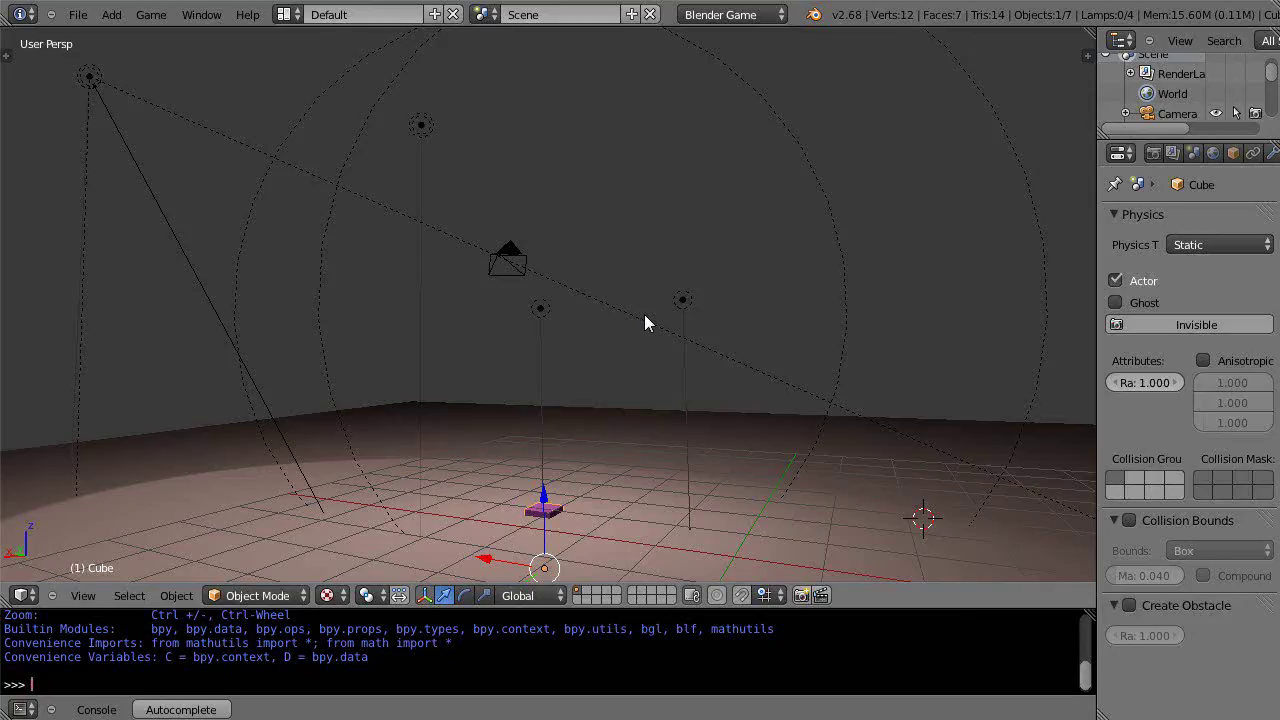
key("p")
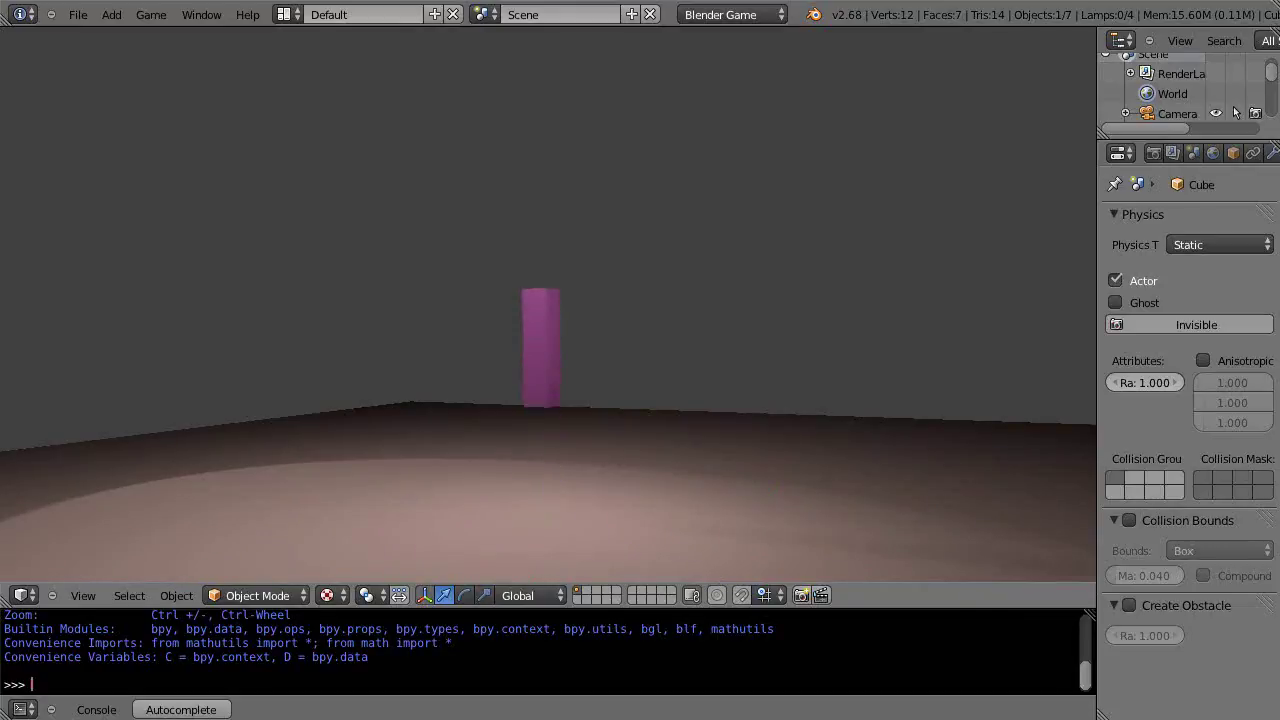
key("Escape")
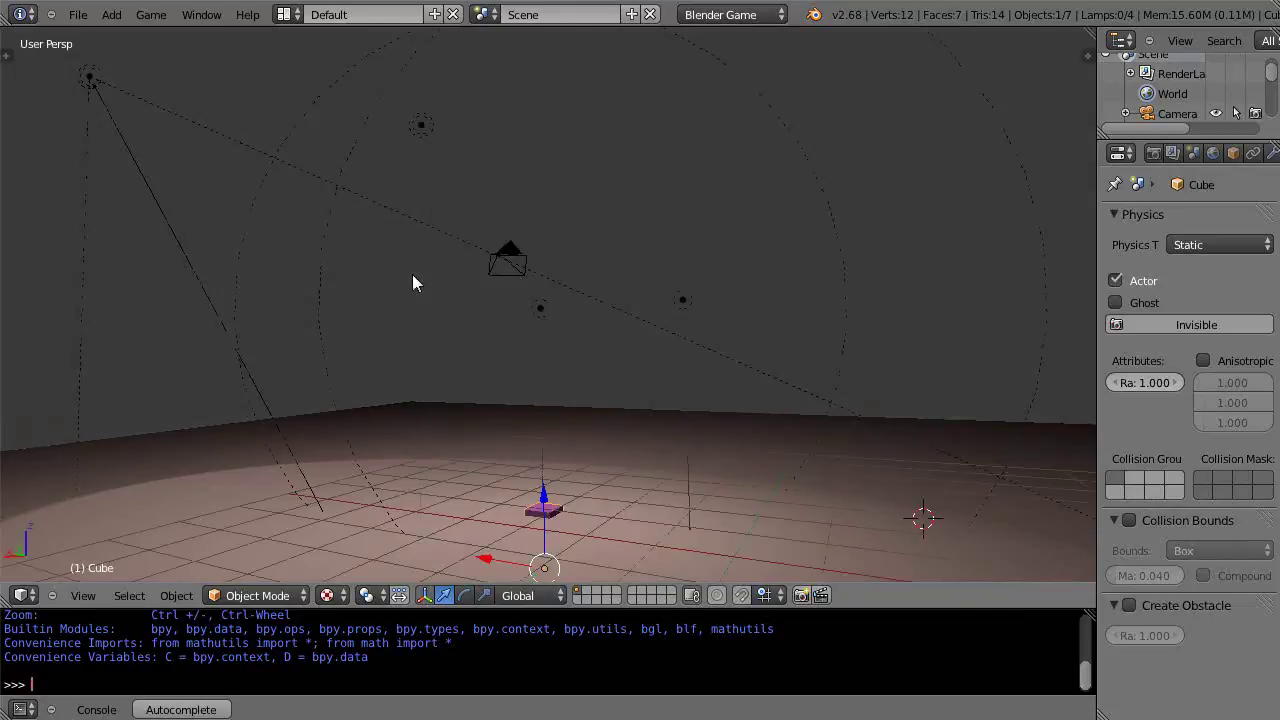
key("p")
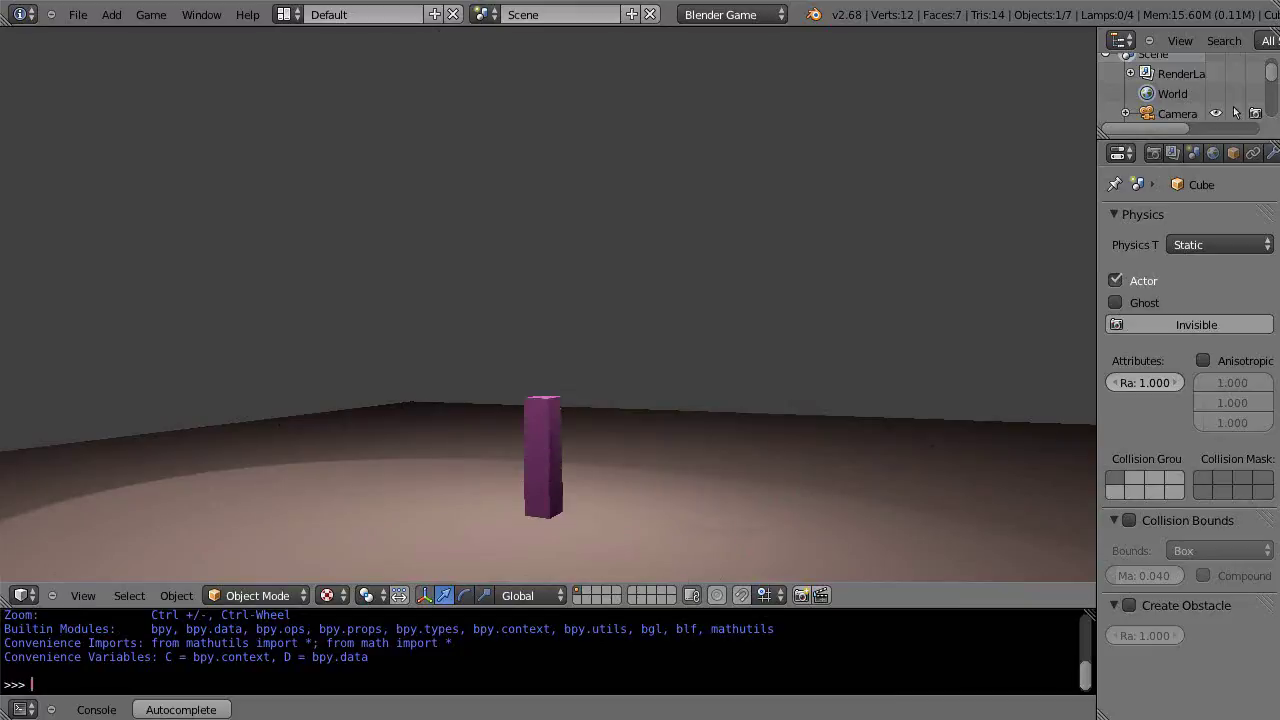
key("Escape")
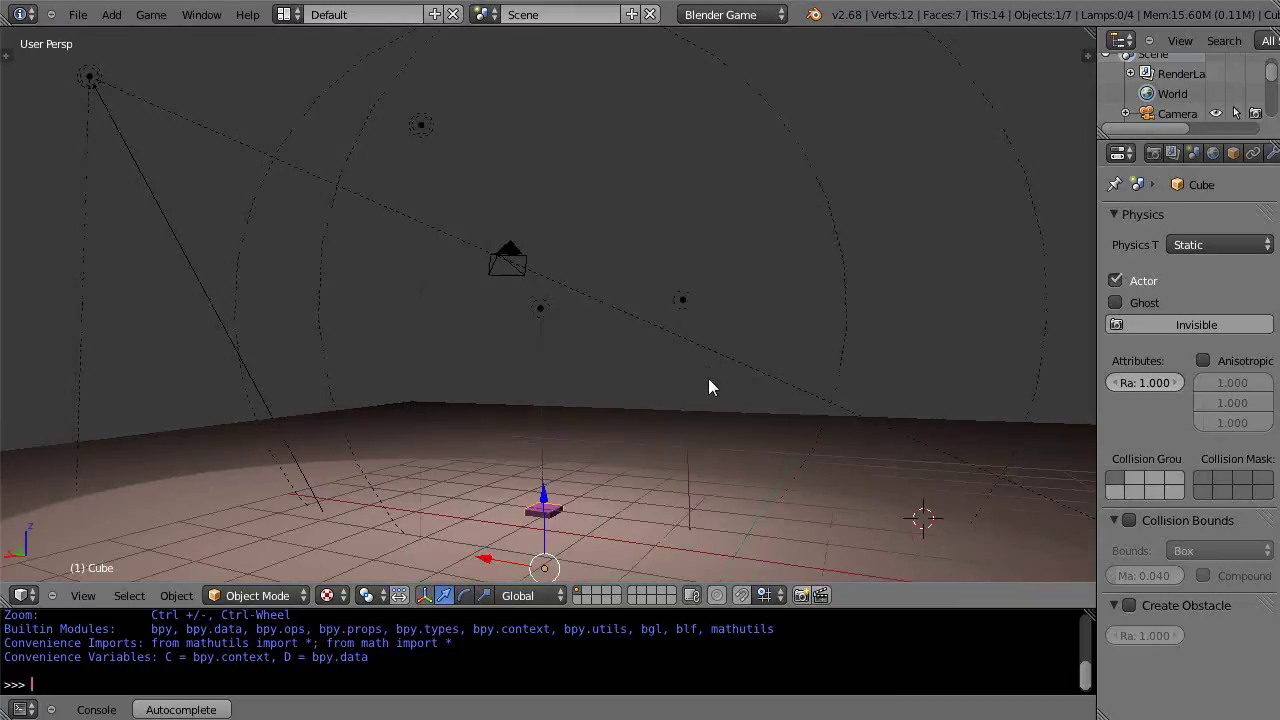
Step: Cycle screen layouts to Game Logic and maximise the Logic Editor showing the cube's bricks
key("ctrl+Left")
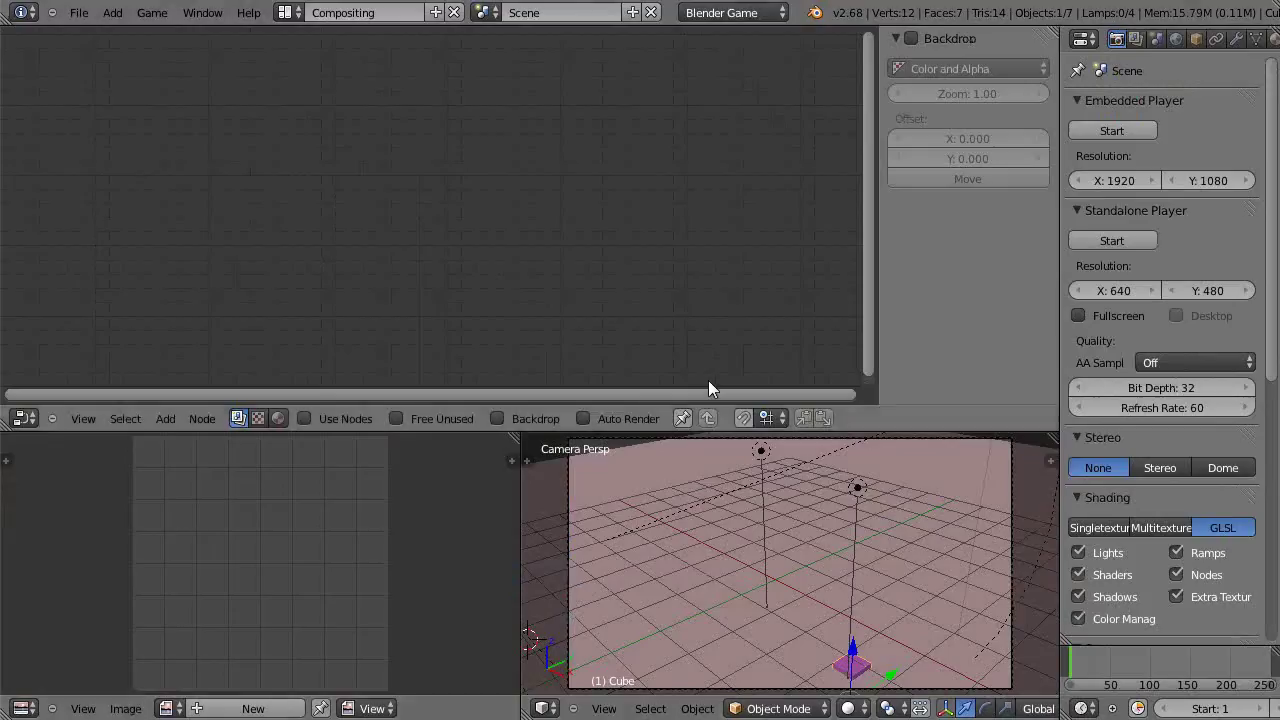
key("ctrl+Right")
key("ctrl+Right")
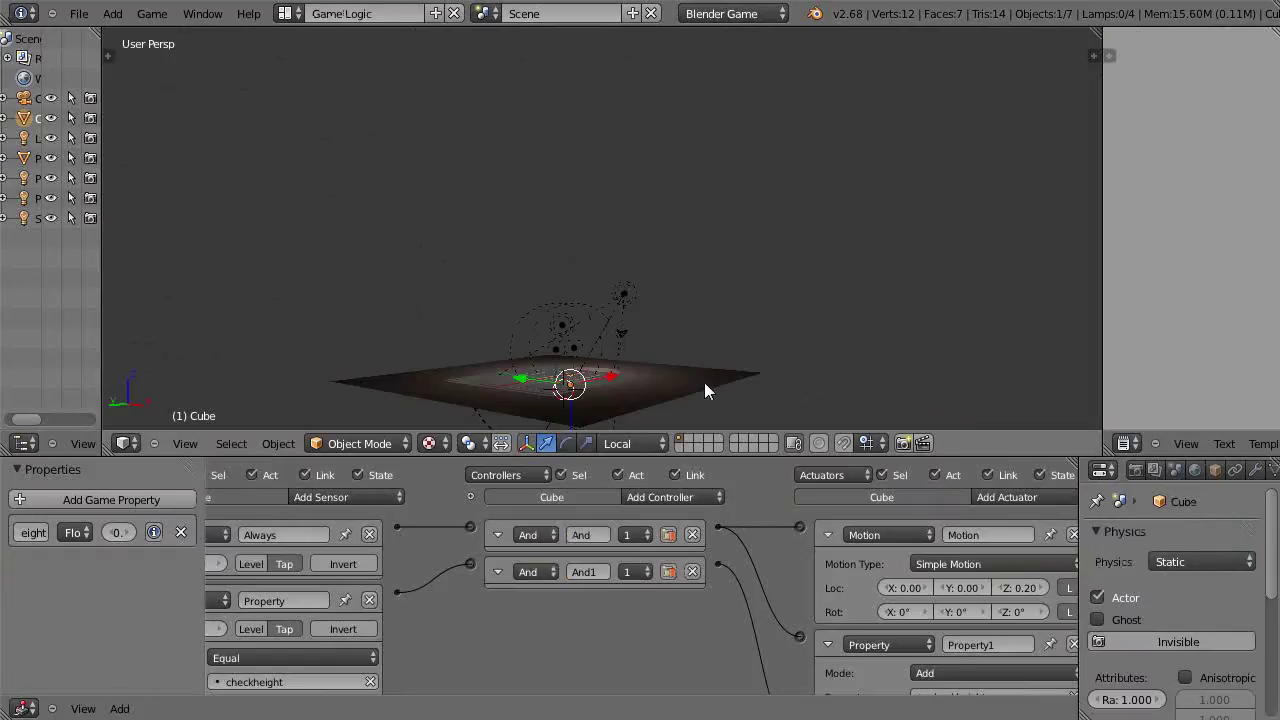
key("ctrl+Up")
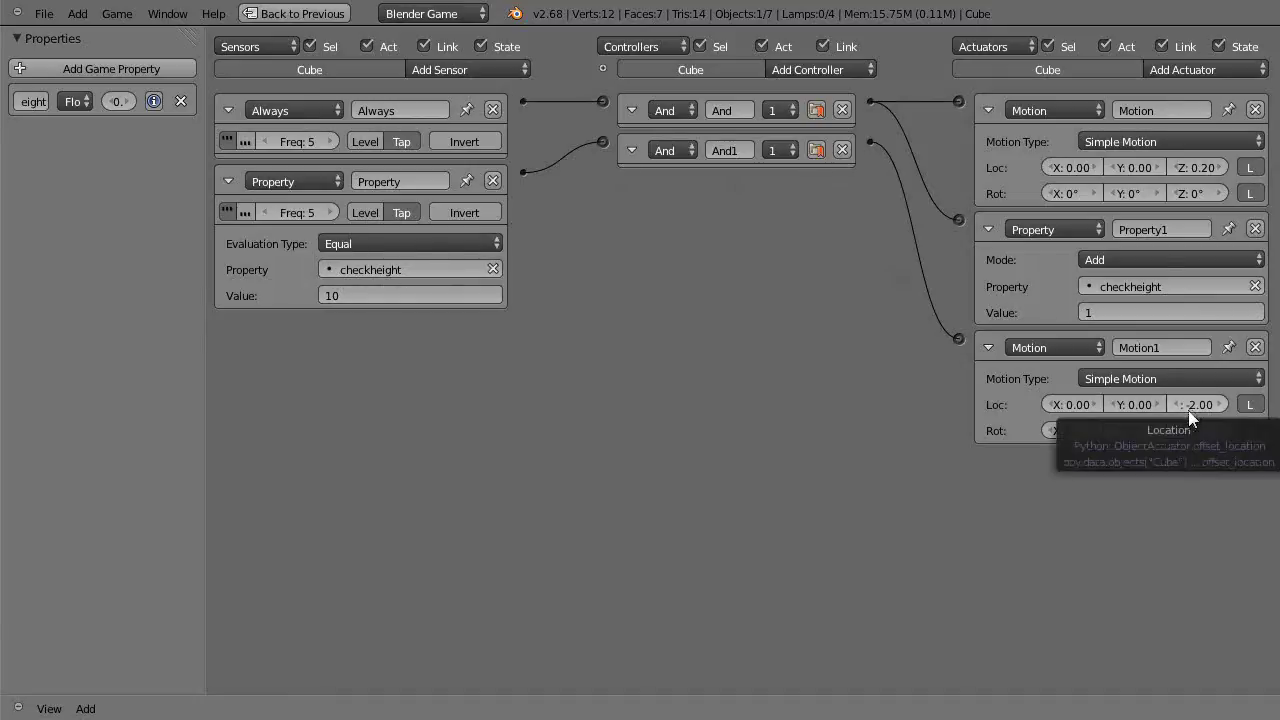
Step: Add a Property actuator, removing a mistakenly added Parent actuator first
left_click(1201, 72)
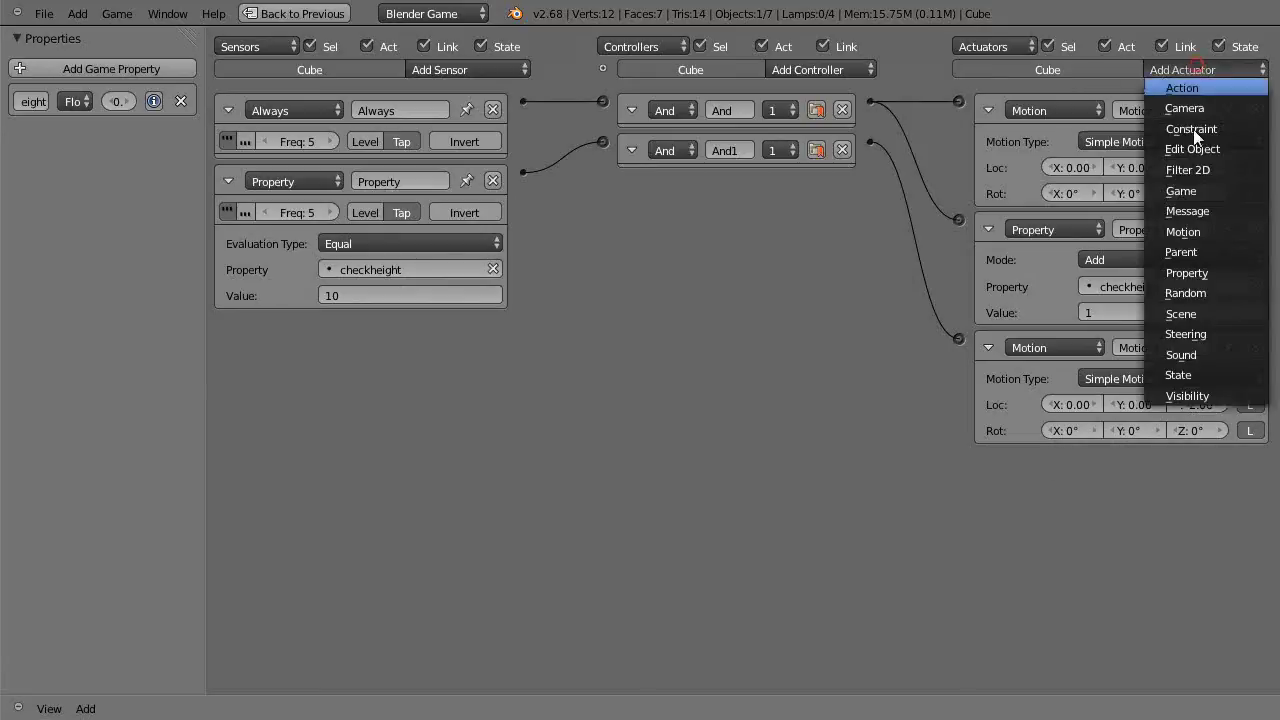
left_click(1191, 253)
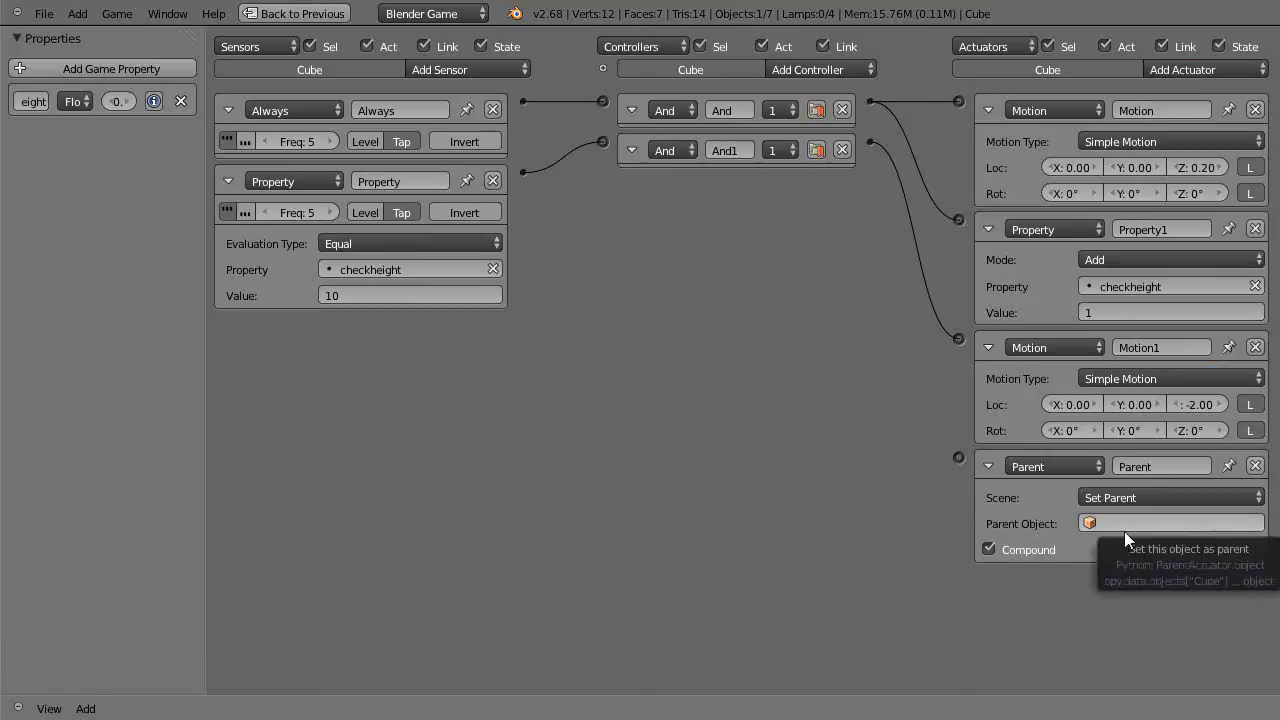
left_click(1255, 466)
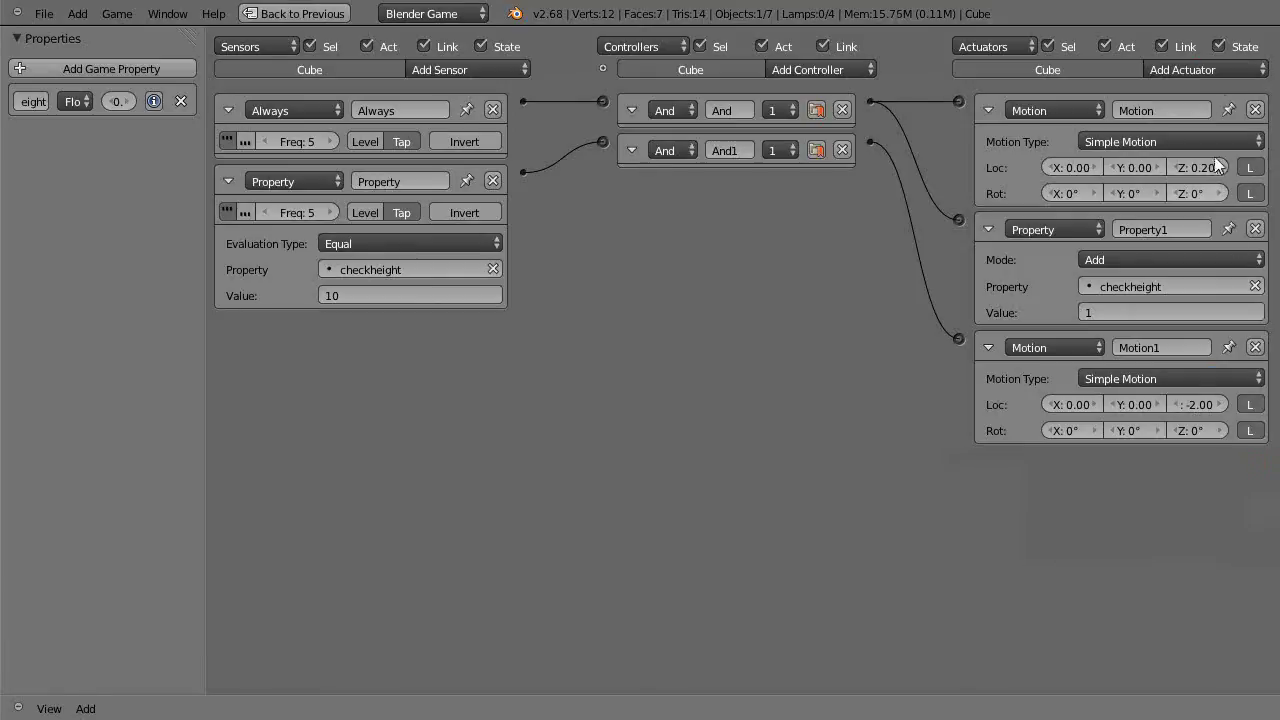
left_click(1213, 64)
left_click(1180, 274)
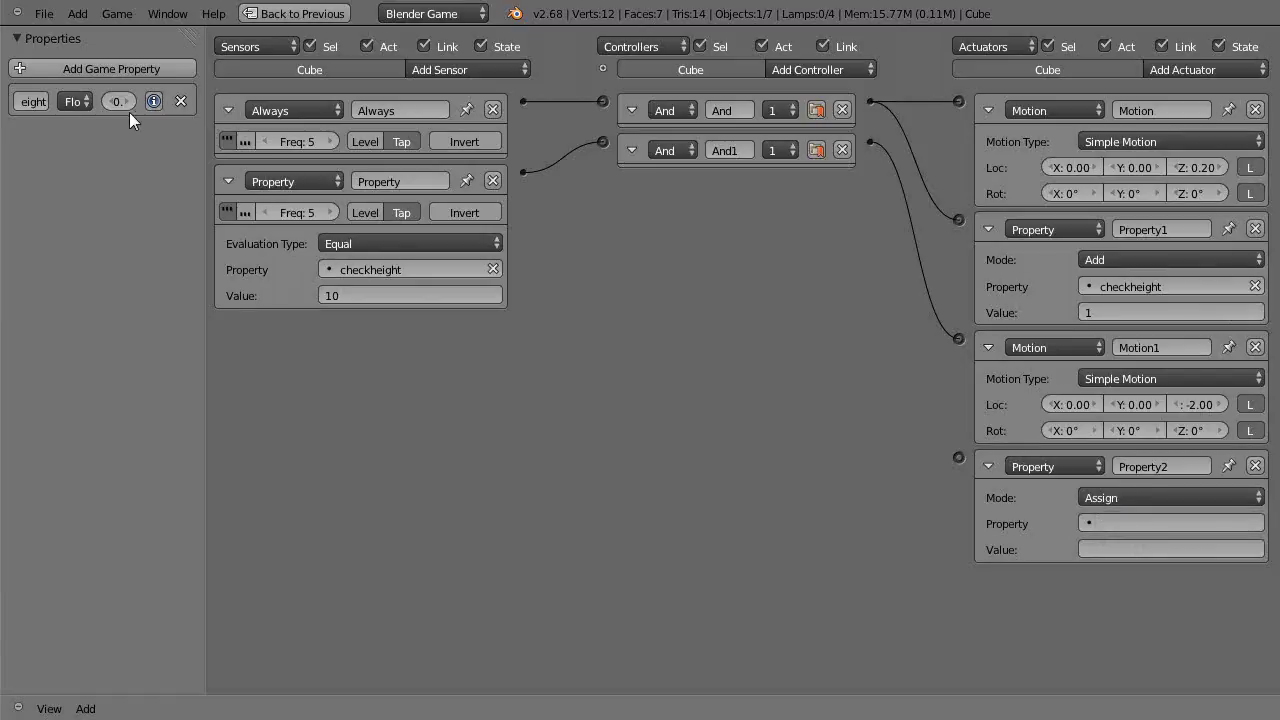
Step: Set the new Property actuator to assign the value 0 to checkheight
left_click(1124, 524)
left_click(1110, 330)
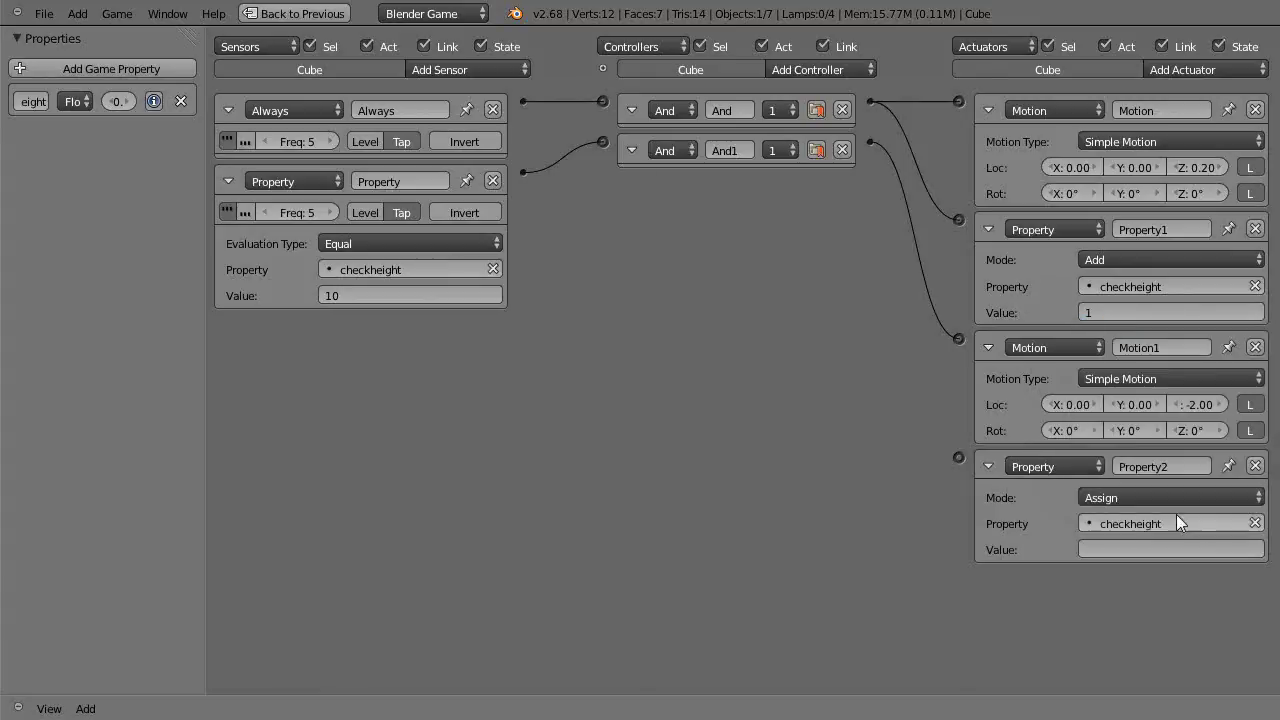
left_click(1141, 552)
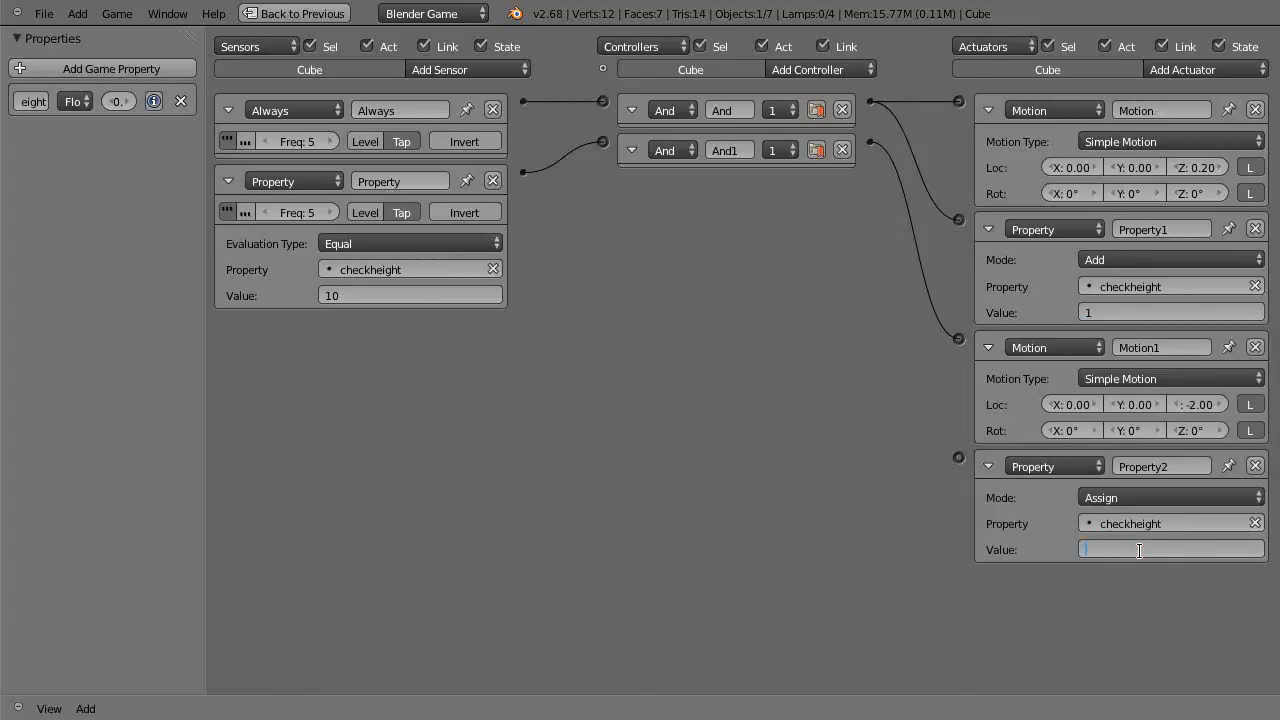
type("0")
key("Return")
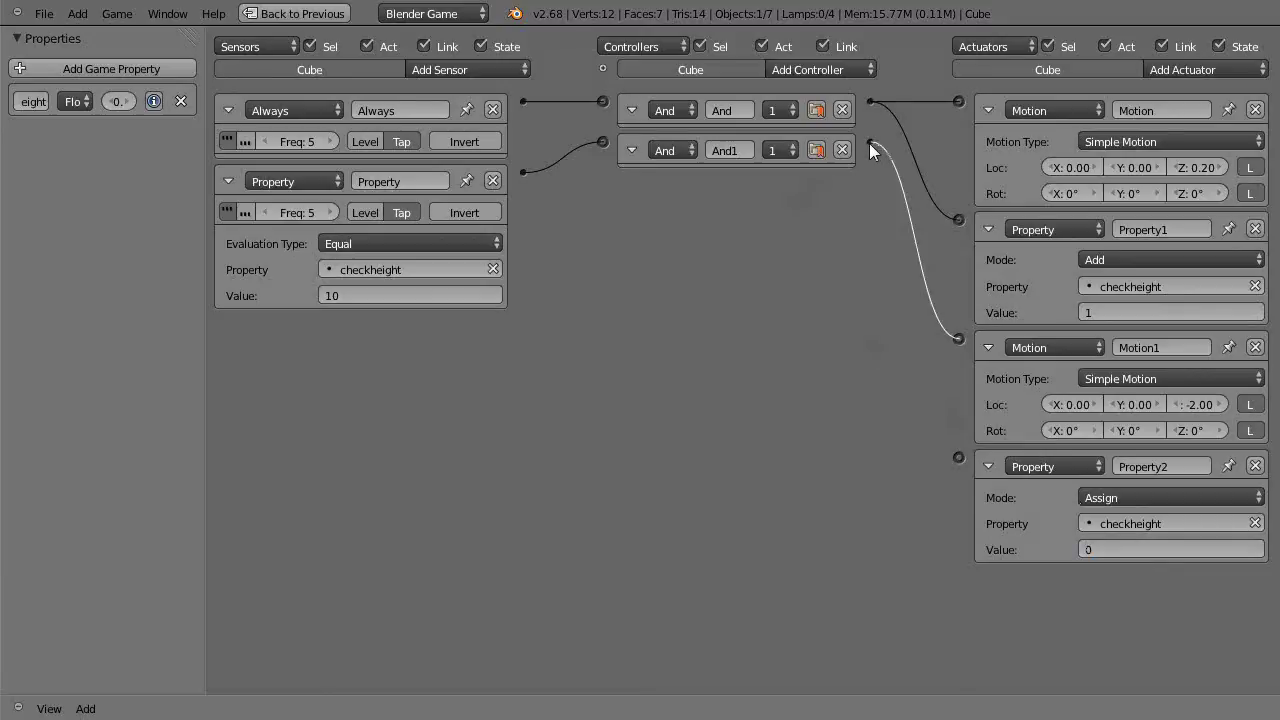
Step: Link the And1 controller's output to the Property2 actuator that resets checkheight
left_click_drag(870, 150, 965, 461)
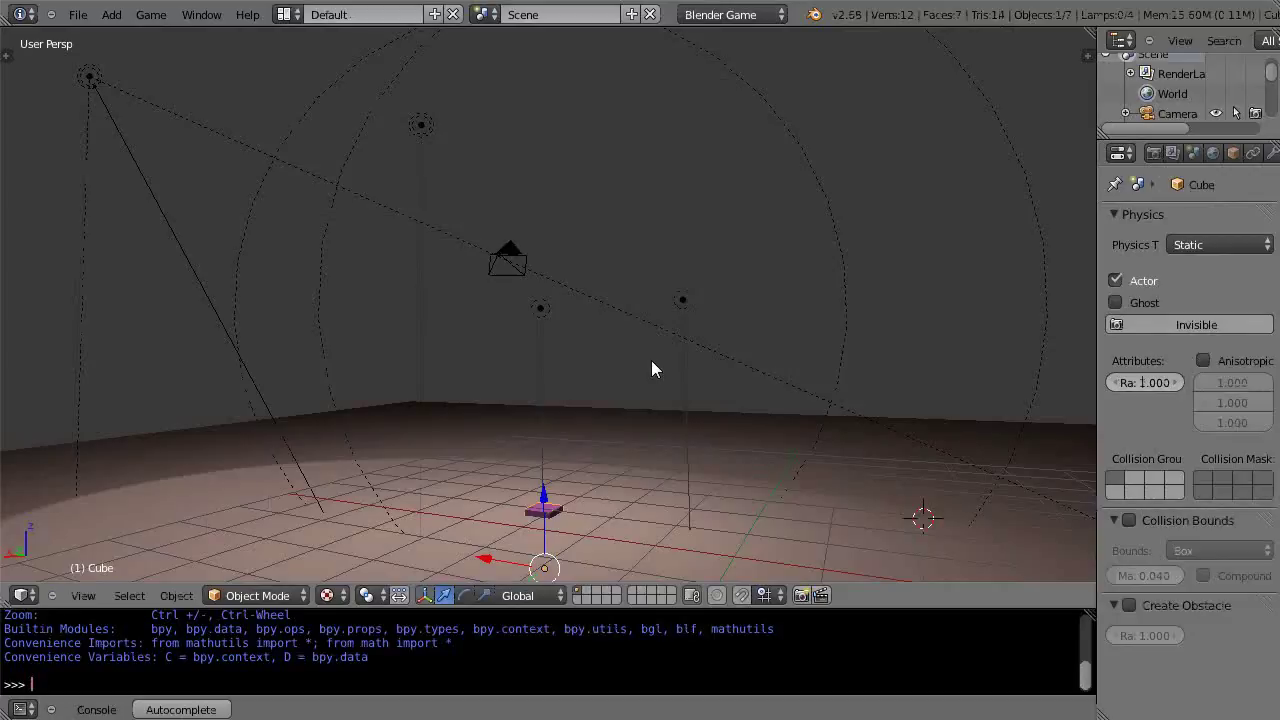
Step: Test-run the game to see the pillar reset, then return to the Game Logic layout
key("p")
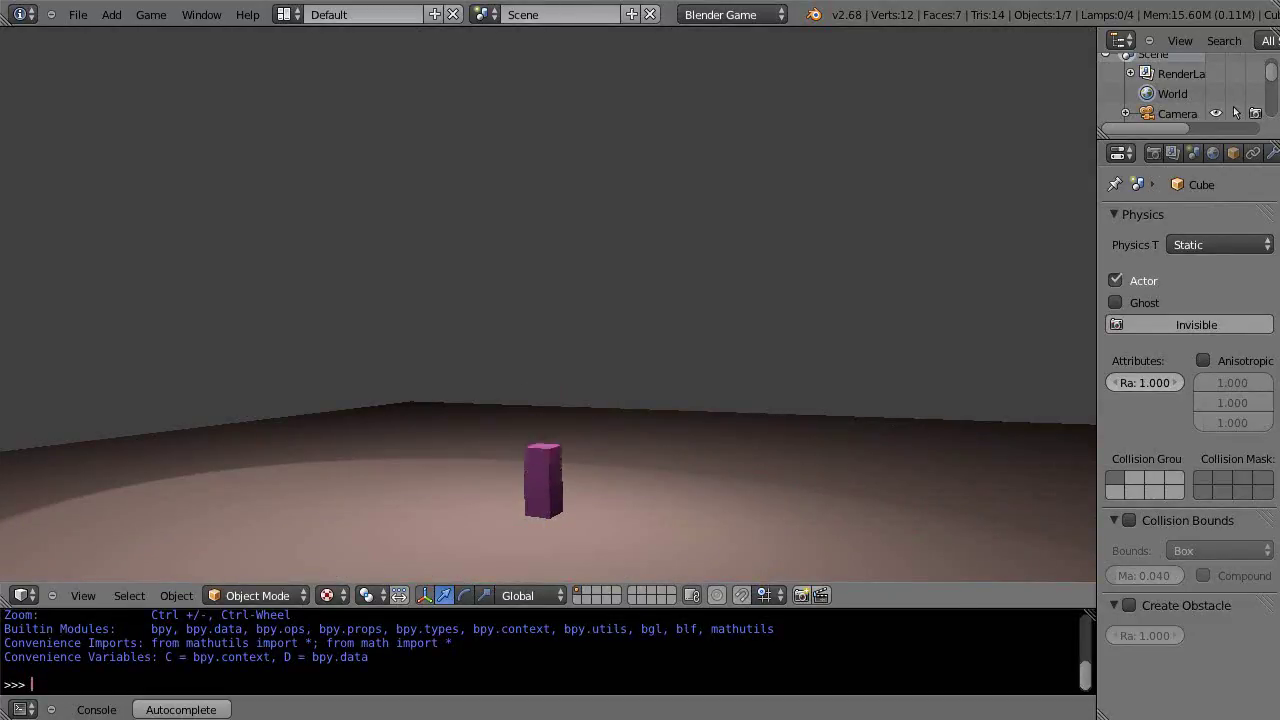
key("Escape")
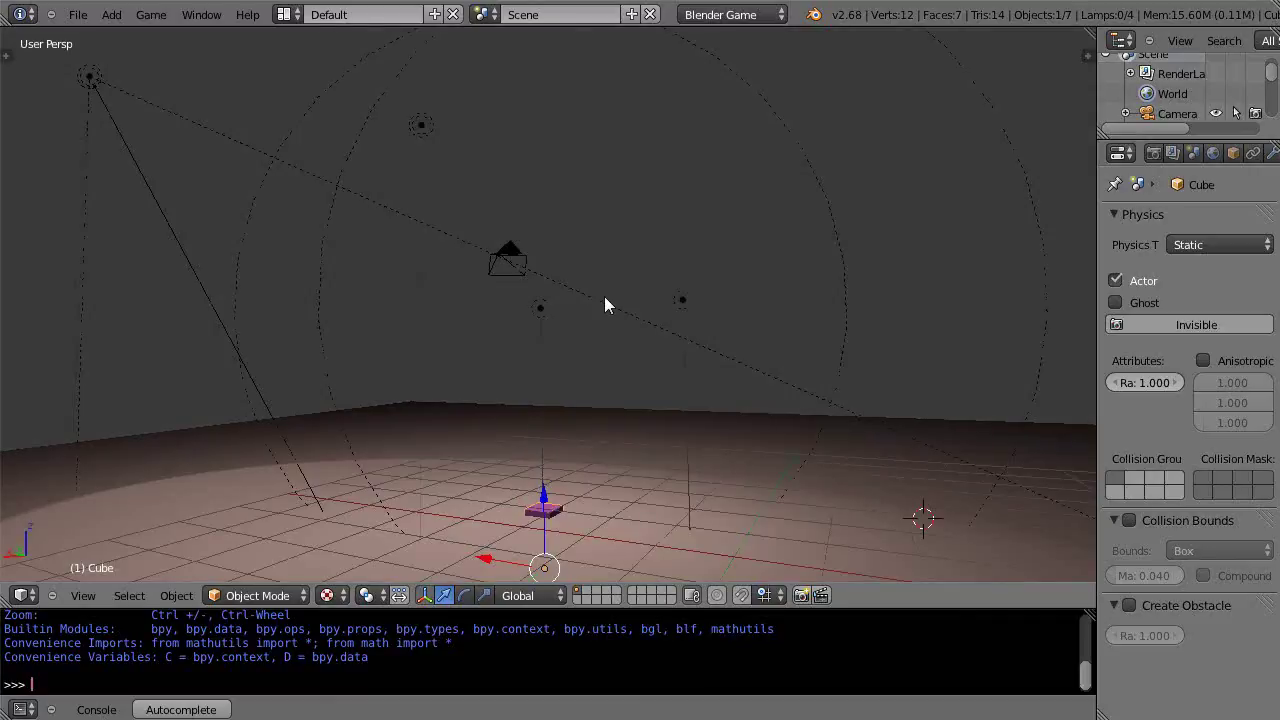
key("ctrl+Right")
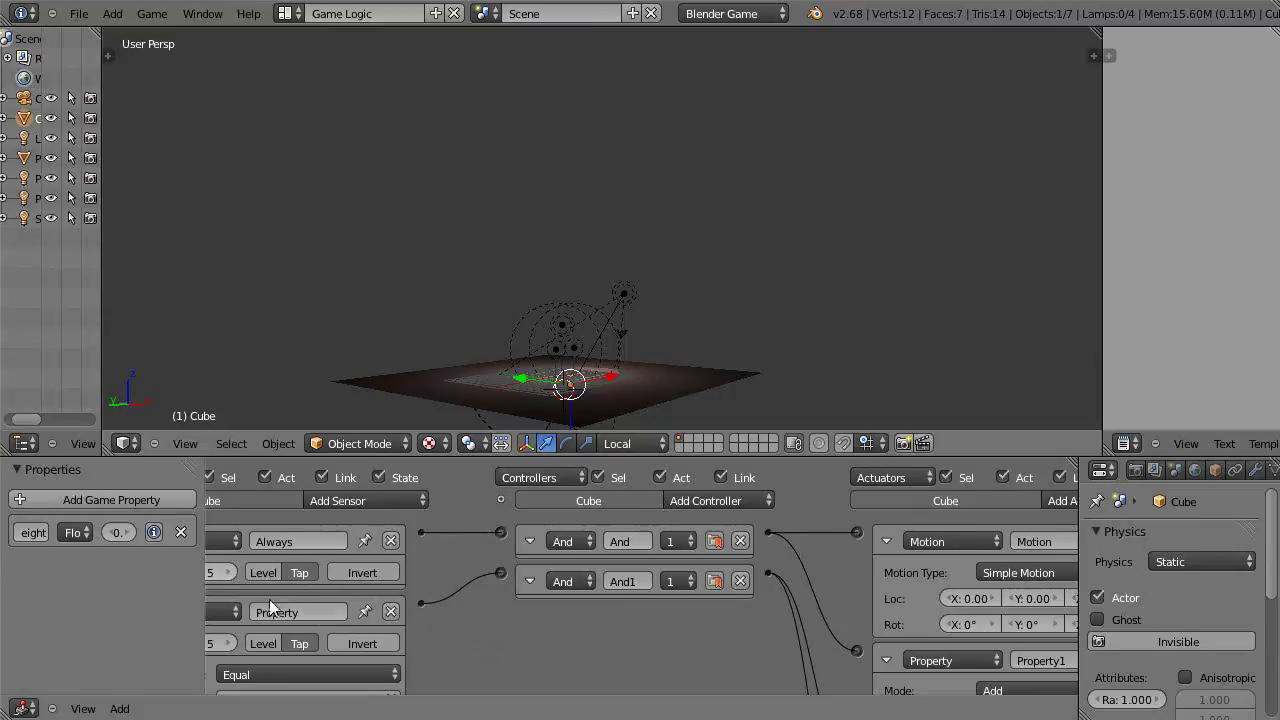
Step: Lower the Always sensor's Freq from 5 to 2, then run the game from the Default layout
middle_click_drag(430, 628, 580, 623)
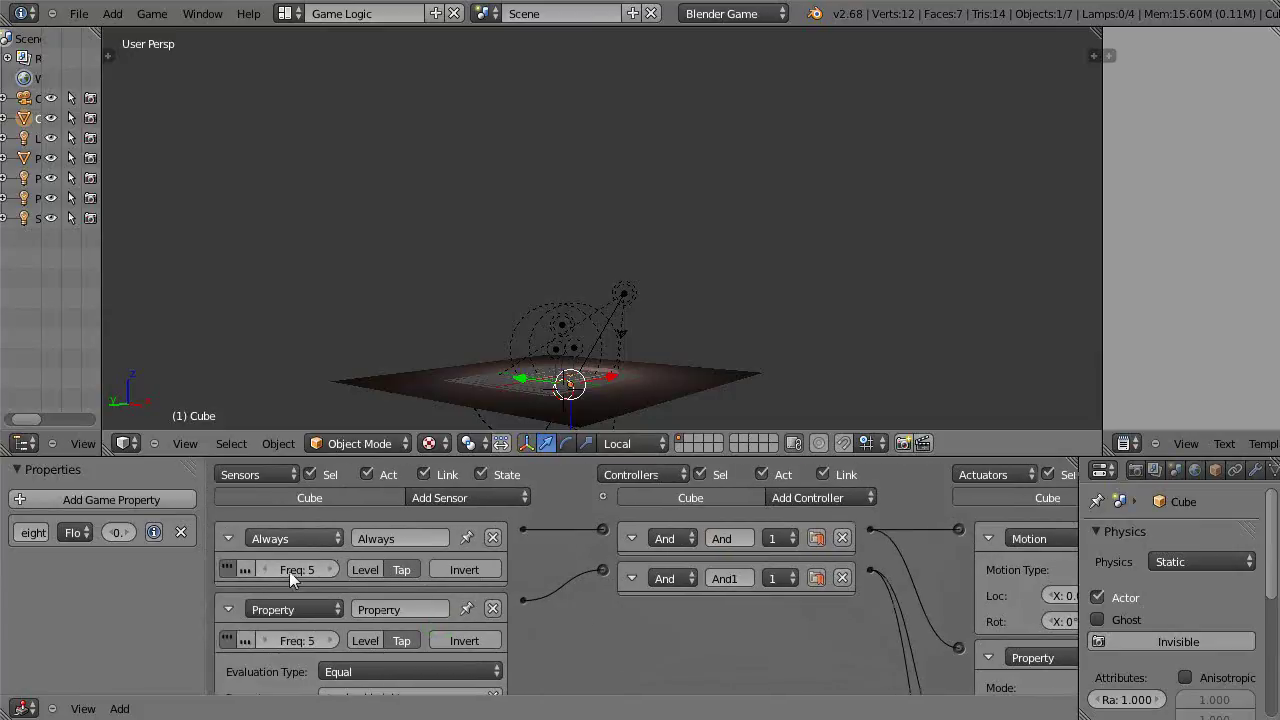
left_click_drag(266, 567, 230, 567)
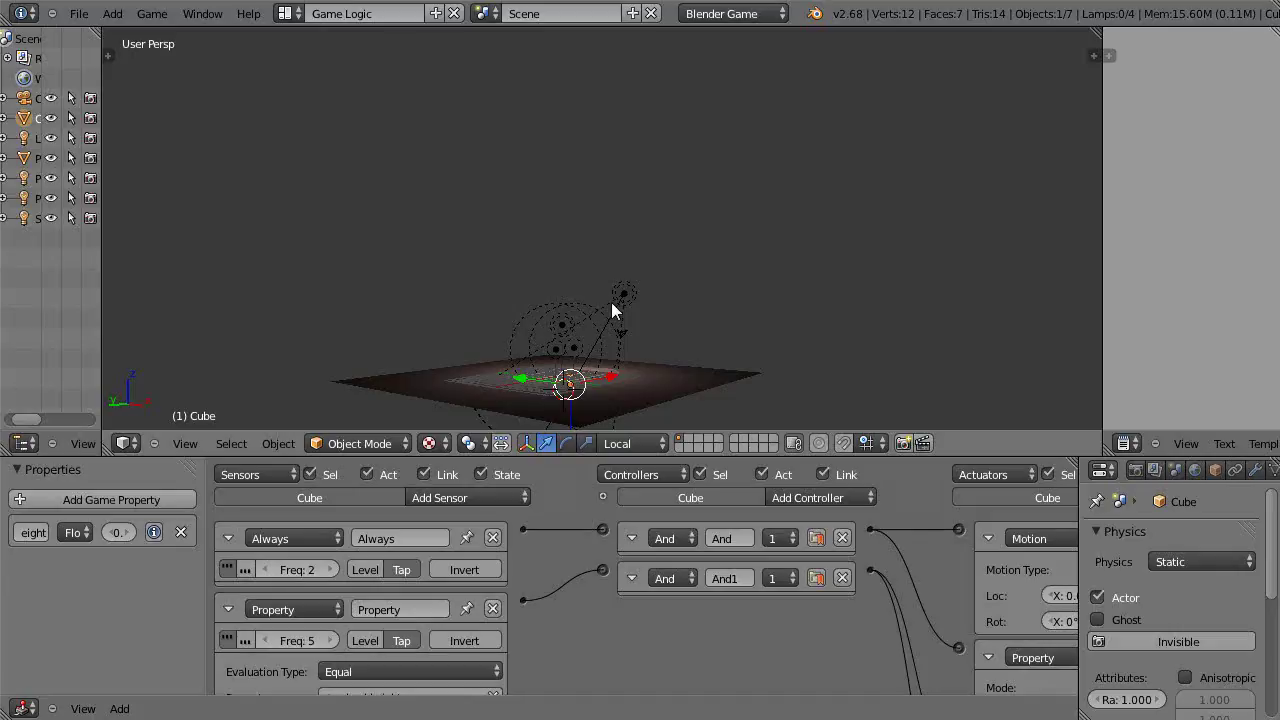
key("ctrl+Left")
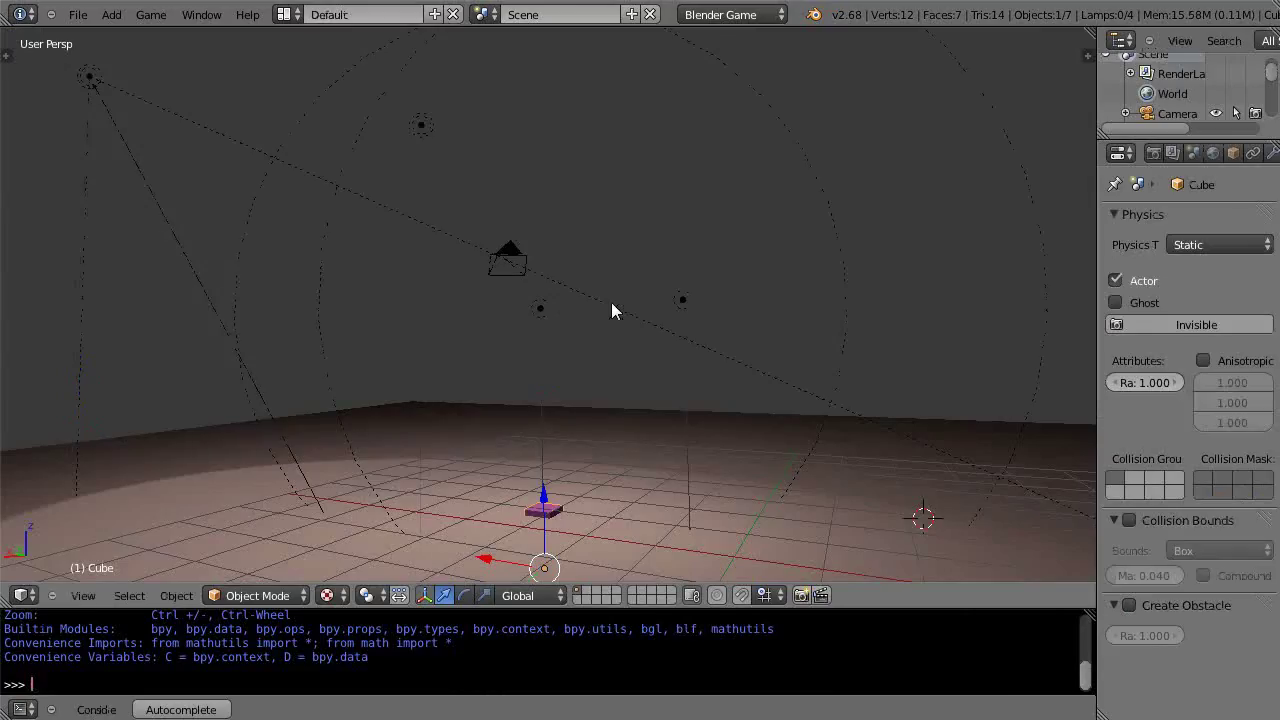
key("p")
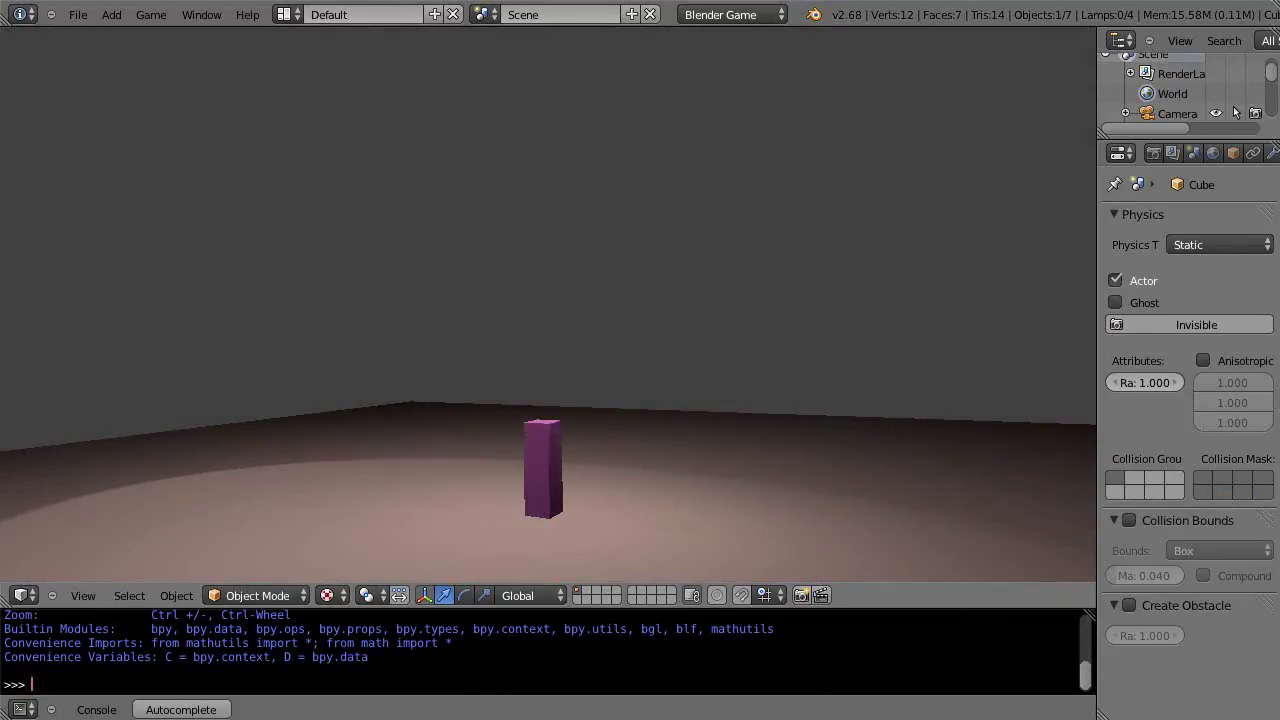